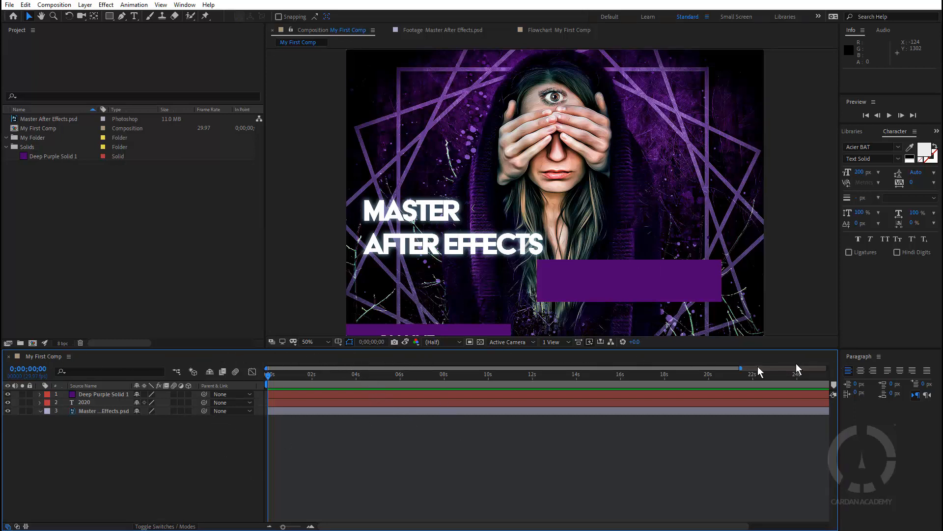
# Step: Show the full 30-second time range and select each of the three layers in turn to see its outline in the composition
pyautogui.moveTo(741, 368); pyautogui.dragTo(829, 368)
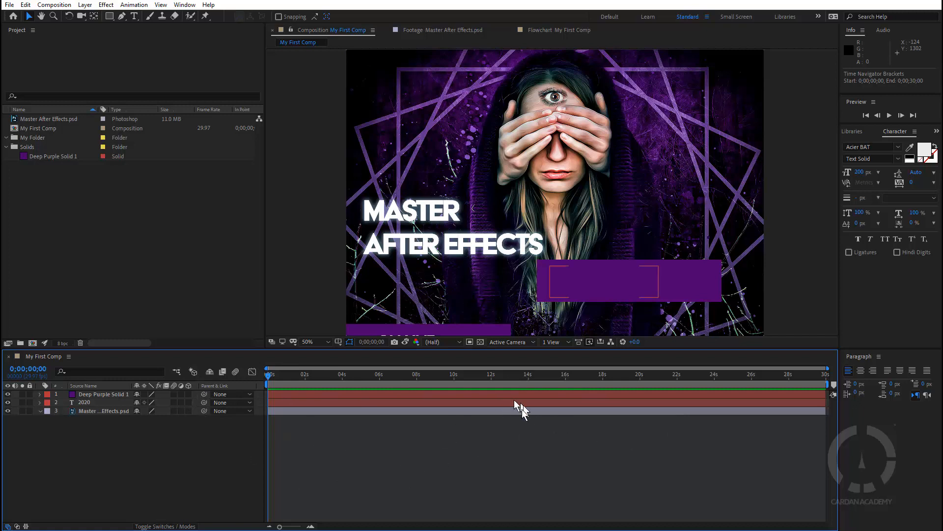
pyautogui.click(96, 396)
pyautogui.click(96, 401)
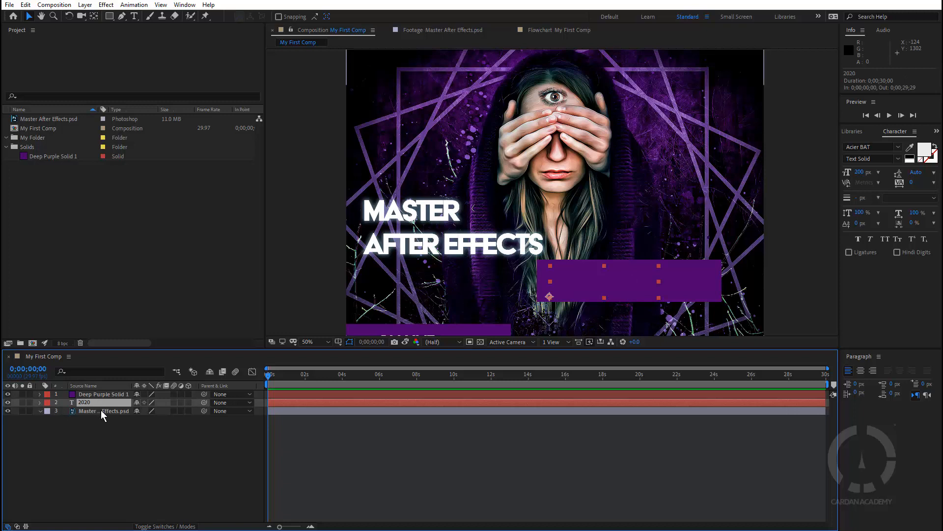
pyautogui.click(101, 410)
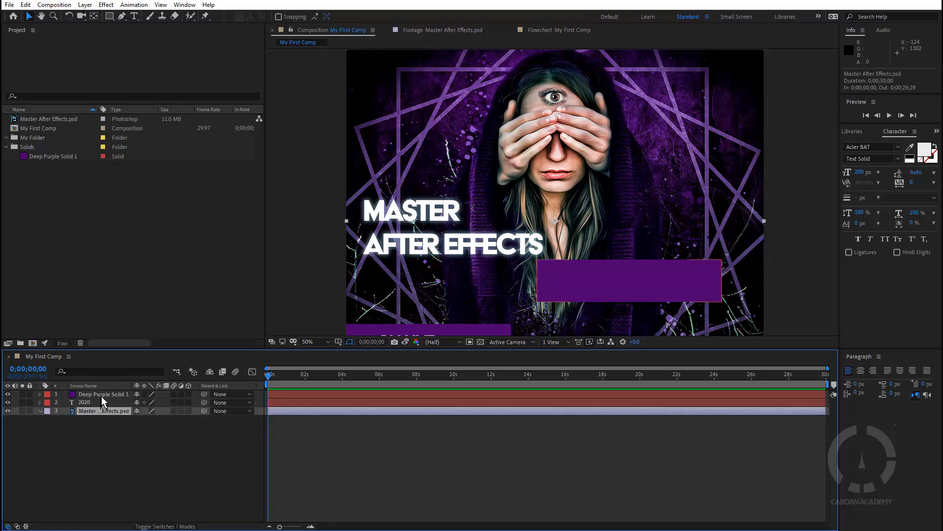
pyautogui.click(102, 395)
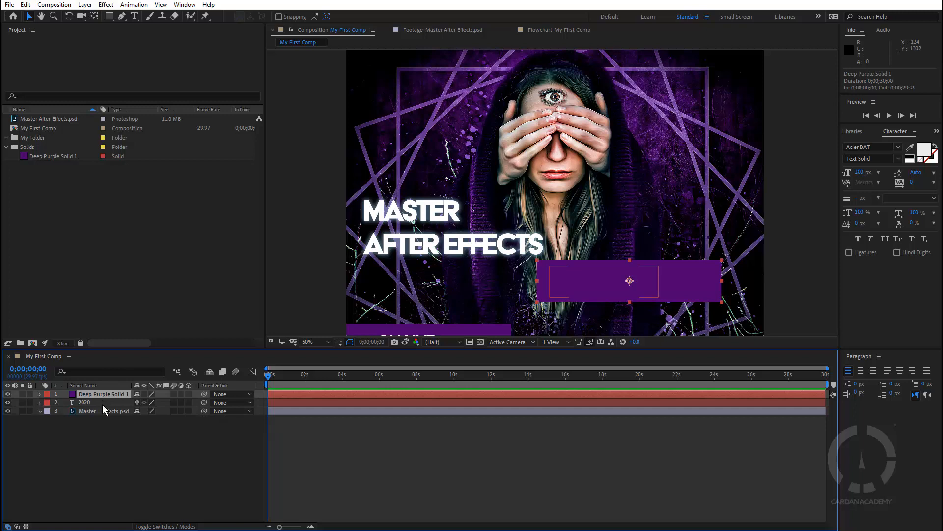
pyautogui.click(102, 403)
pyautogui.click(105, 412)
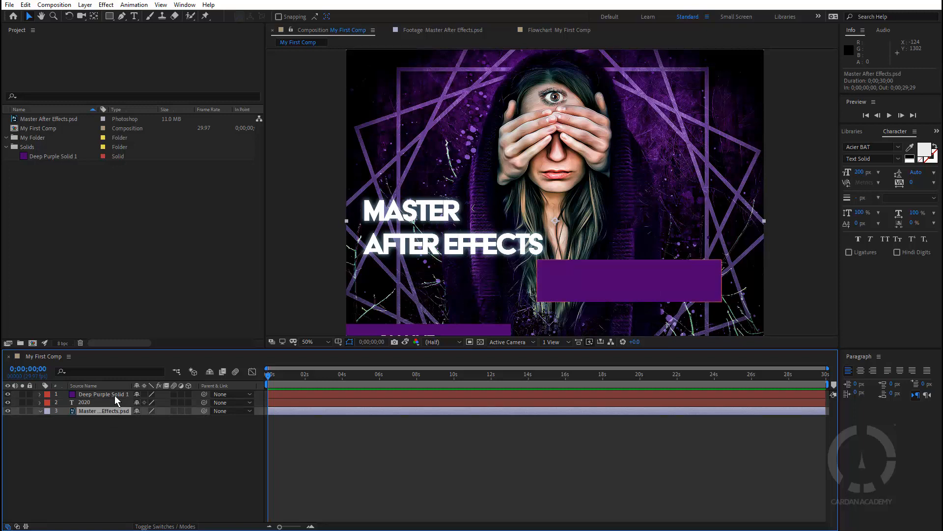
# Step: Move the purple solid off the 2020 text, nudge the text slightly up and to the right, and place the solid back over it
pyautogui.click(115, 396)
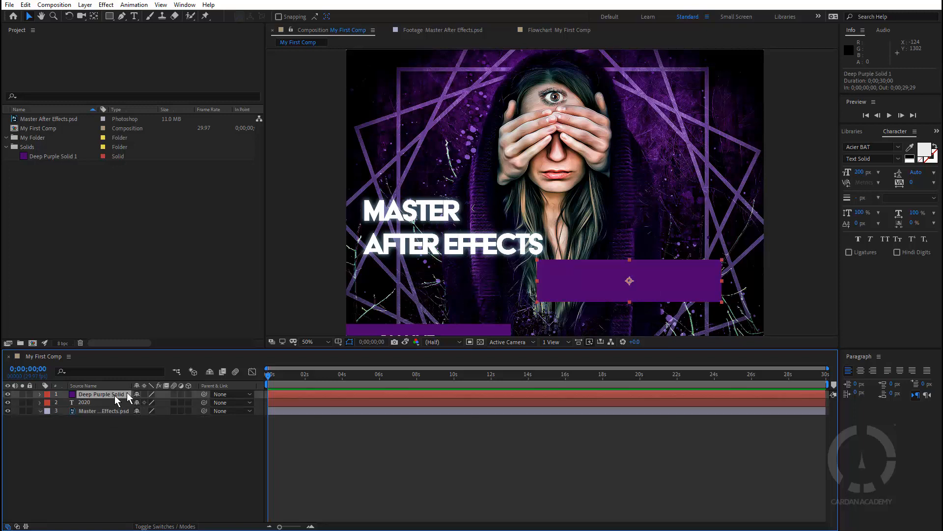
pyautogui.moveTo(678, 272); pyautogui.dragTo(642, 186)
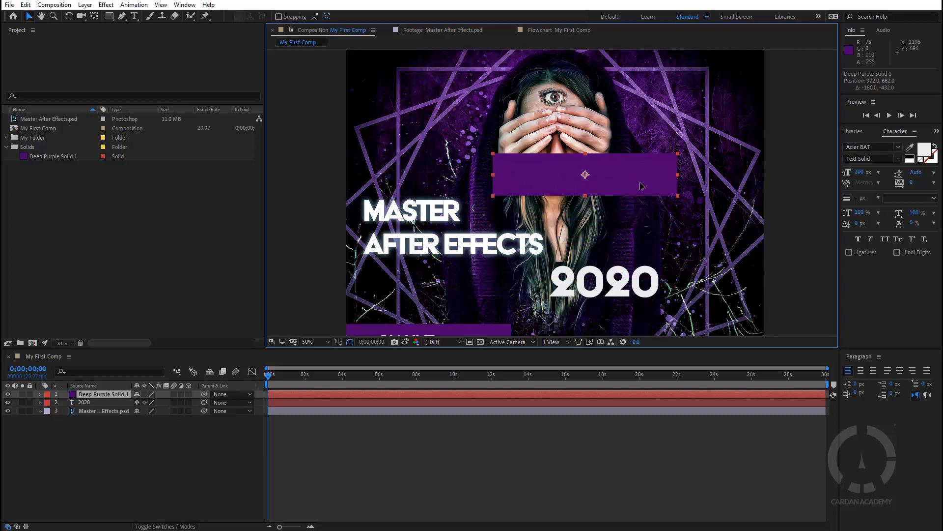
pyautogui.click(86, 403)
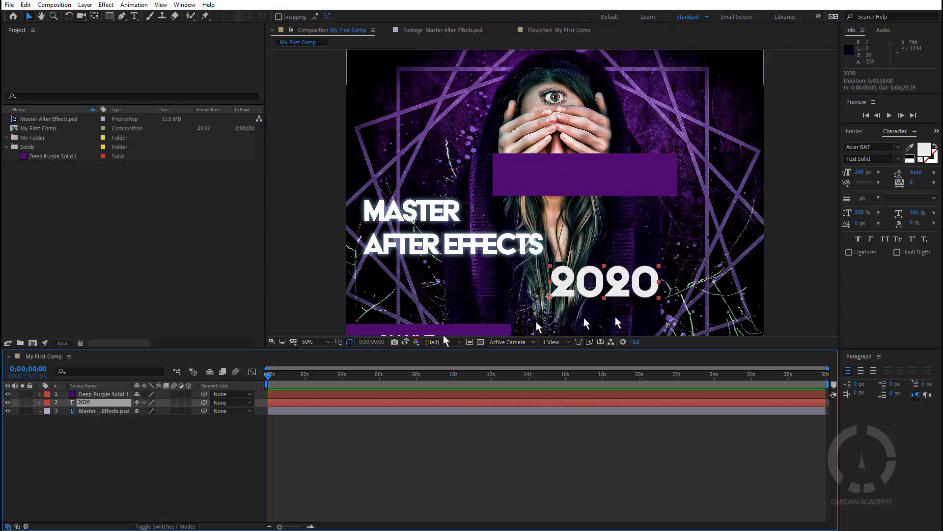
pyautogui.moveTo(623, 288)
pyautogui.mouseDown()
pyautogui.moveTo(612, 265)
pyautogui.moveTo(531, 244)
pyautogui.moveTo(465, 213)
pyautogui.moveTo(499, 215)
pyautogui.moveTo(555, 162)
pyautogui.moveTo(594, 158)
pyautogui.moveTo(628, 281)
pyautogui.mouseUp()
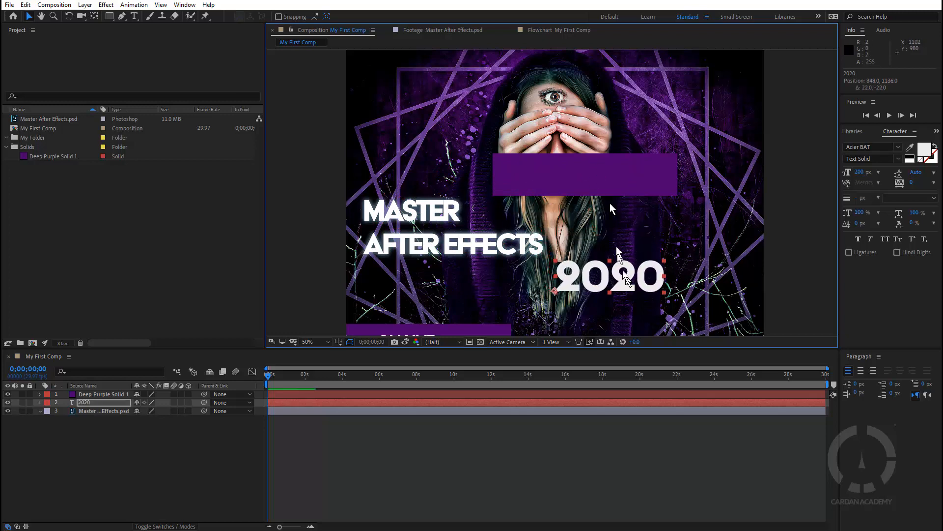
pyautogui.moveTo(607, 188); pyautogui.dragTo(628, 290)
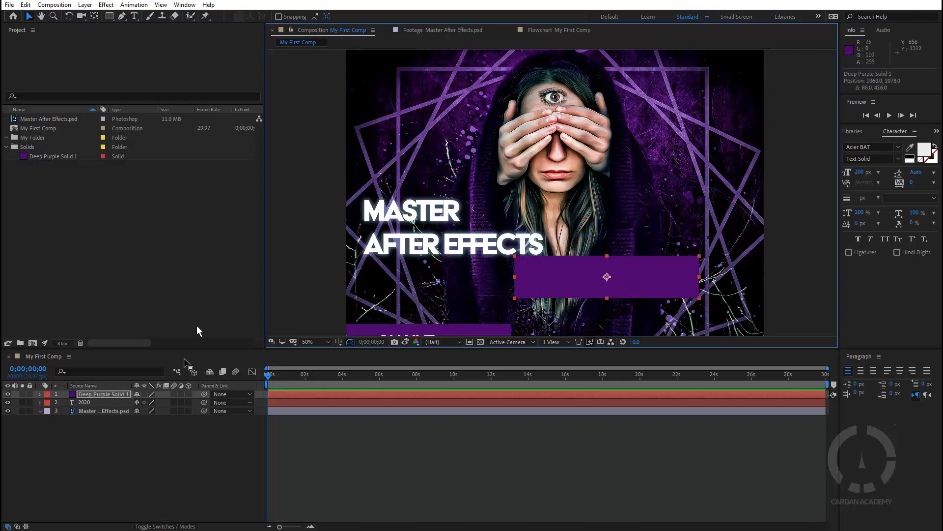
# Step: Reorder the layers so that the 2020 text sits above Deep Purple Solid 1
pyautogui.click(82, 403)
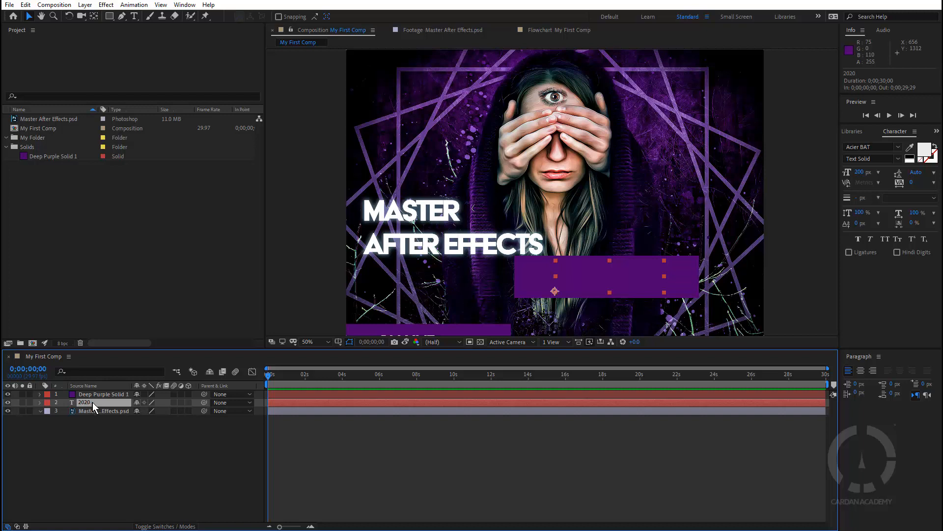
pyautogui.moveTo(92, 402); pyautogui.dragTo(95, 395)
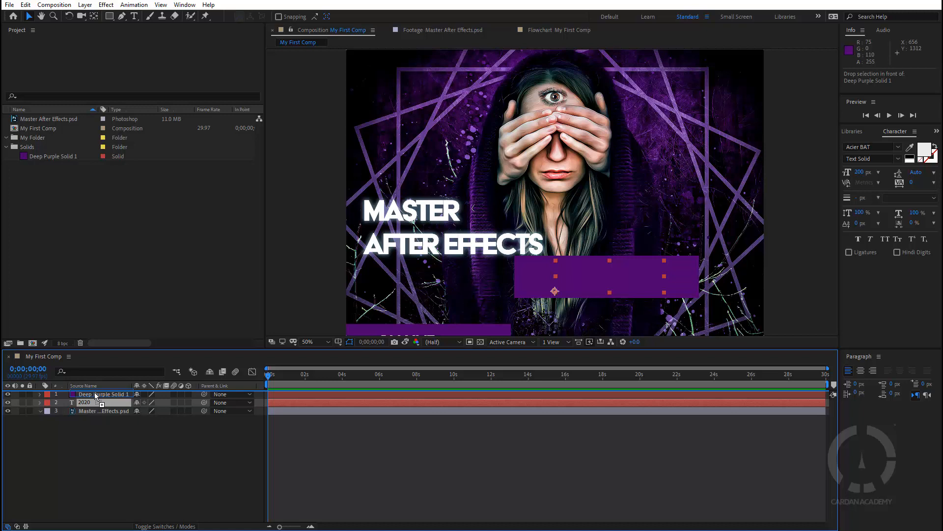
pyautogui.moveTo(95, 392); pyautogui.dragTo(94, 392)
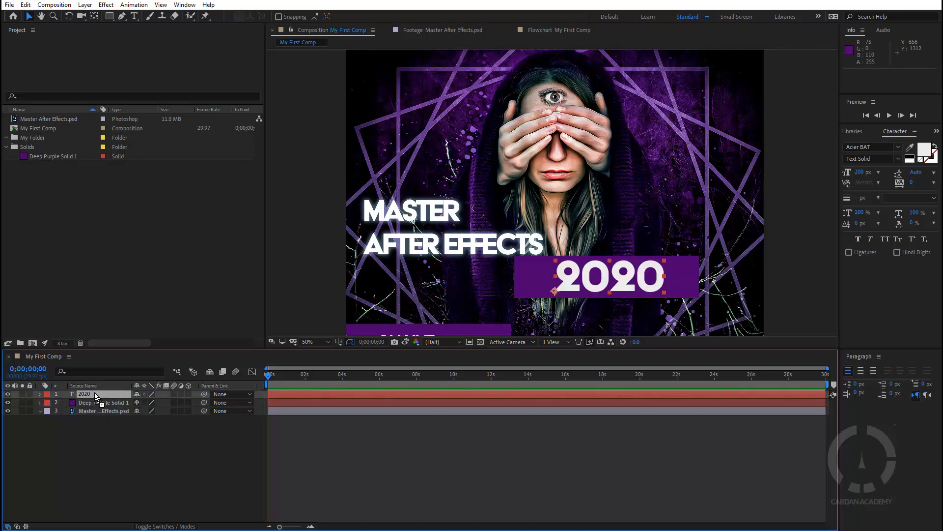
# Step: Move the 2020 text up beside the woman's mouth and place the purple solid behind it
pyautogui.moveTo(626, 288); pyautogui.dragTo(640, 174)
pyautogui.click(624, 293)
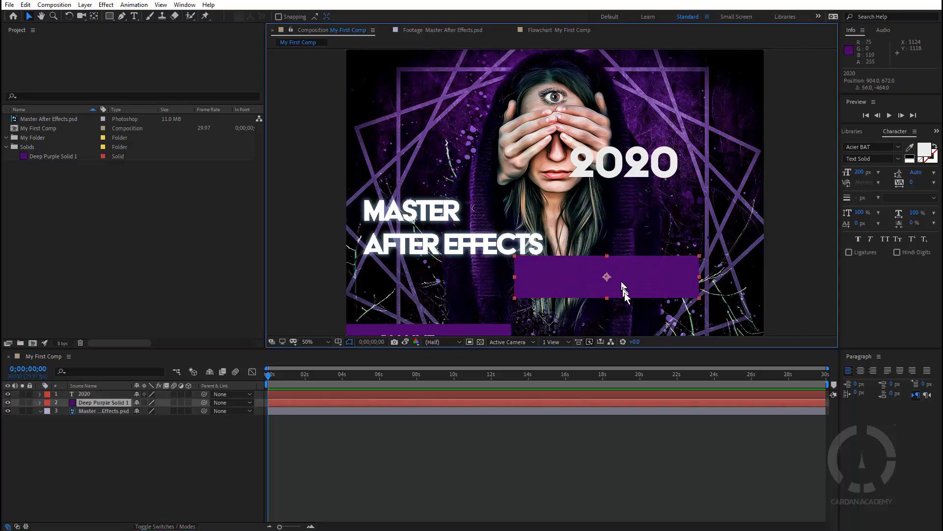
pyautogui.moveTo(622, 284); pyautogui.dragTo(658, 170)
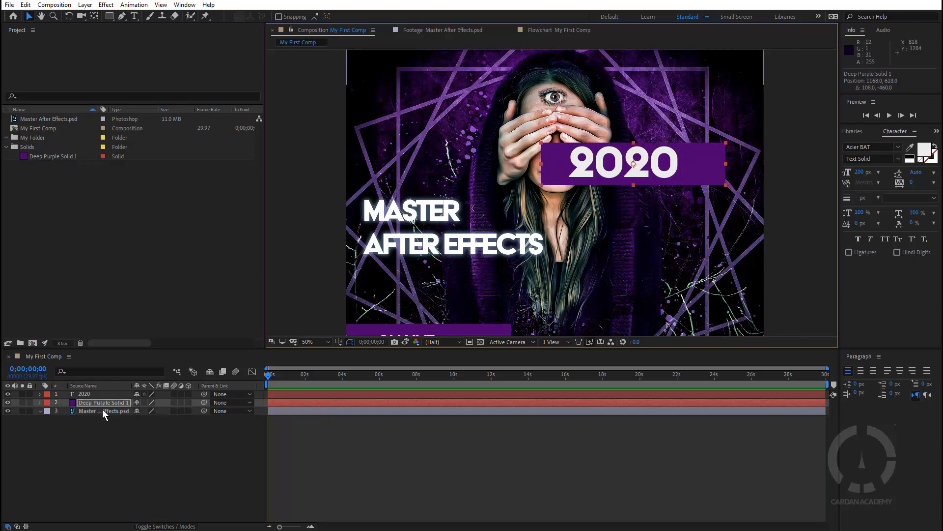
# Step: Move the Master After Effects.psd layer to the top of the layer stack and return it to the bottom
pyautogui.moveTo(102, 409); pyautogui.dragTo(105, 394)
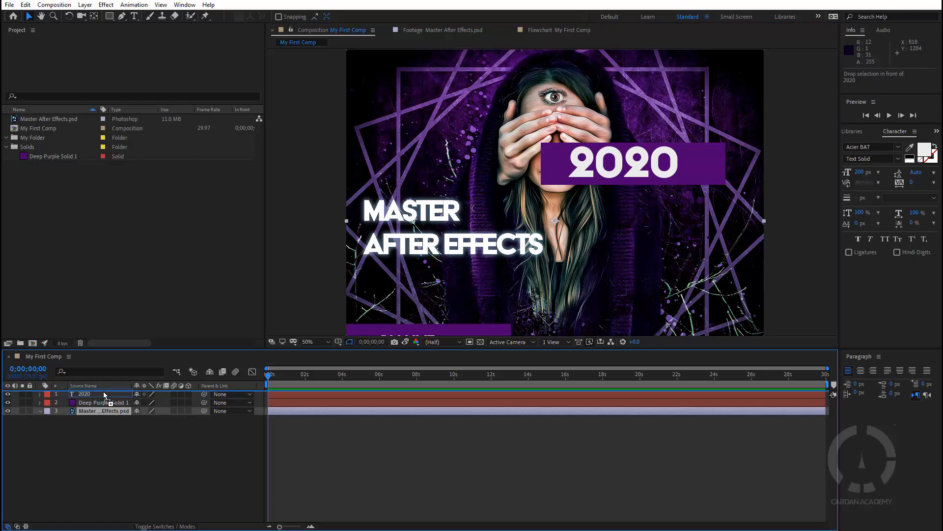
pyautogui.moveTo(104, 395); pyautogui.dragTo(104, 394)
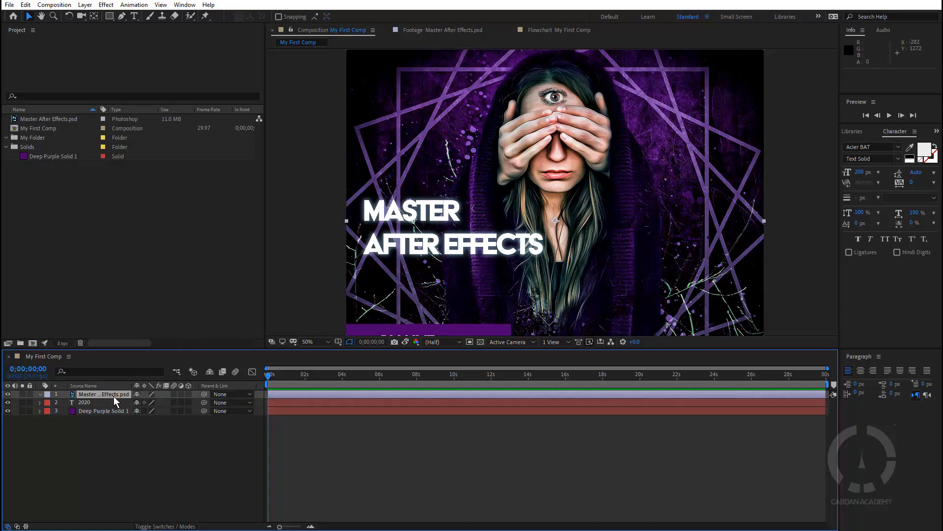
pyautogui.moveTo(113, 396); pyautogui.dragTo(111, 419)
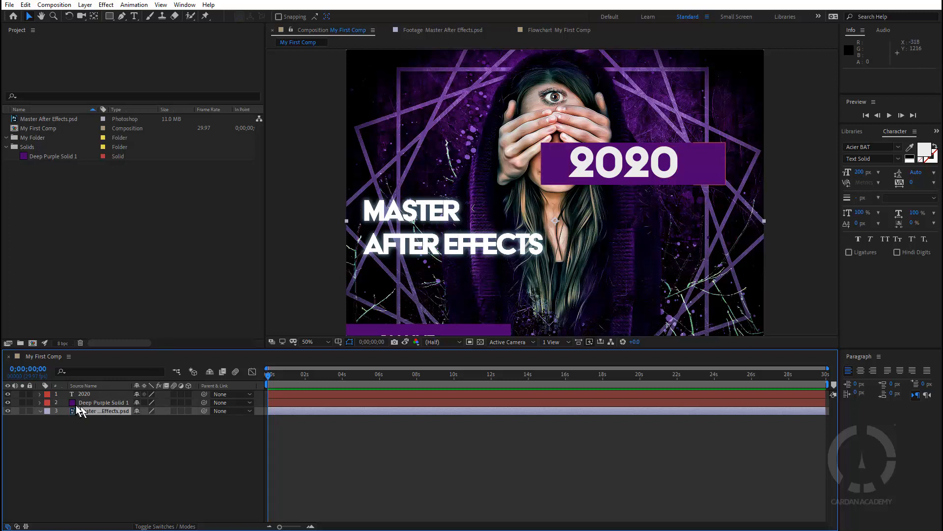
# Step: Center the 2020 text on the purple solid and move both layers together down to the lower right edge of the artwork
pyautogui.click(85, 394)
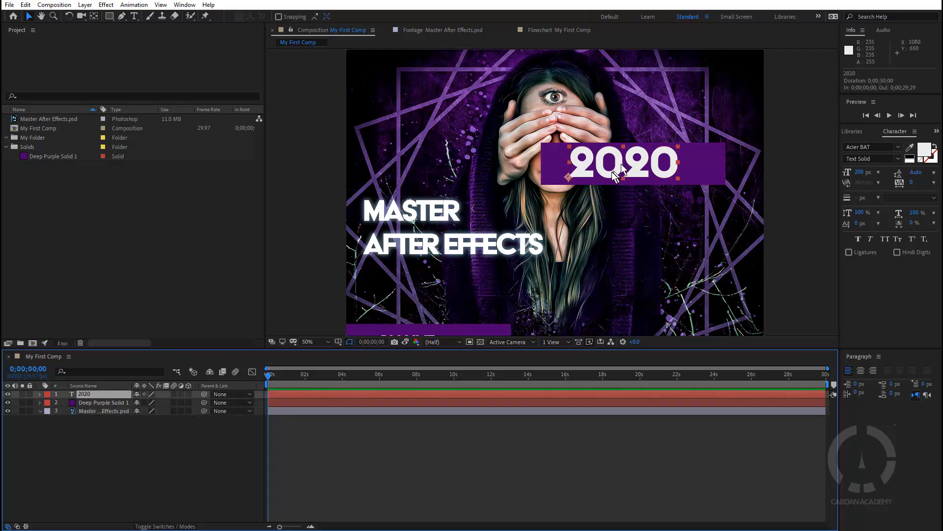
pyautogui.moveTo(618, 168)
pyautogui.mouseDown()
pyautogui.moveTo(617, 286)
pyautogui.moveTo(626, 171)
pyautogui.moveTo(640, 170)
pyautogui.moveTo(629, 172)
pyautogui.mouseUp()
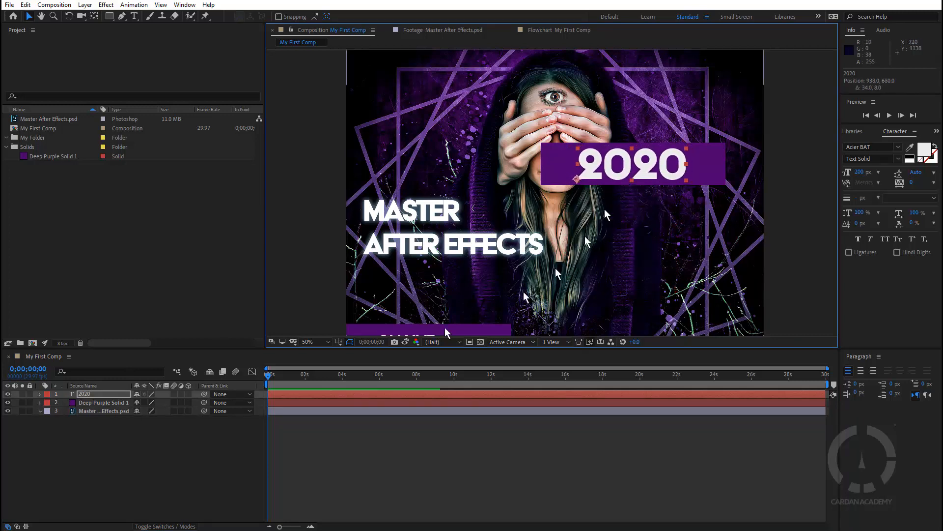
pyautogui.keyDown('ctrl'); pyautogui.click(101, 402); pyautogui.keyUp('ctrl')
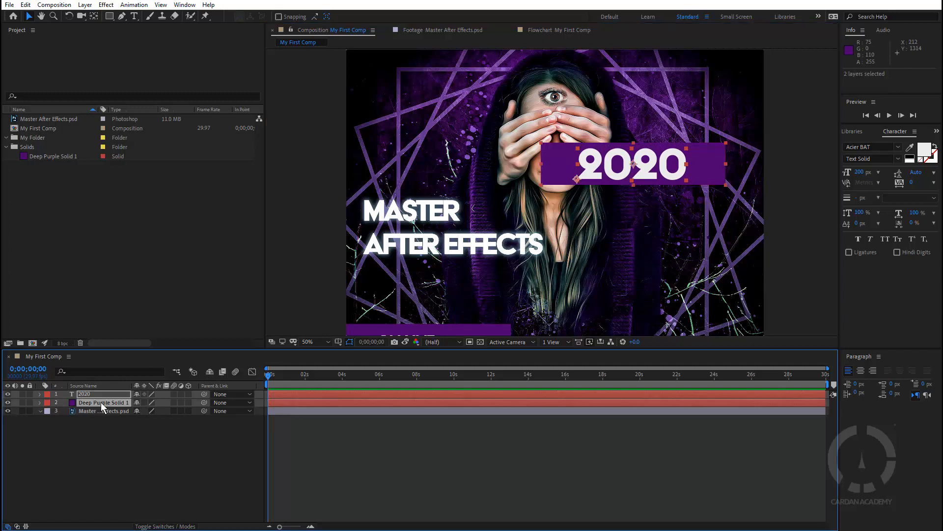
pyautogui.click(653, 169)
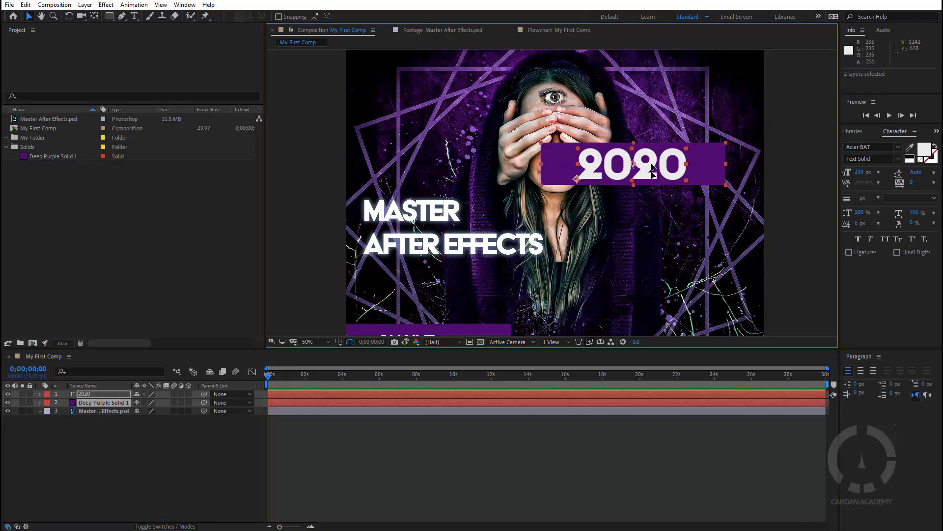
pyautogui.moveTo(653, 170); pyautogui.dragTo(690, 284)
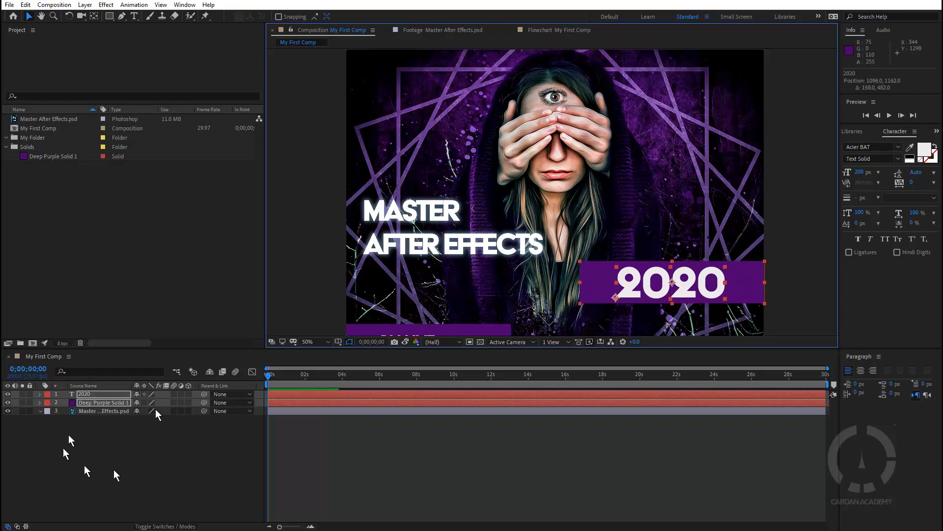
pyautogui.click(122, 438)
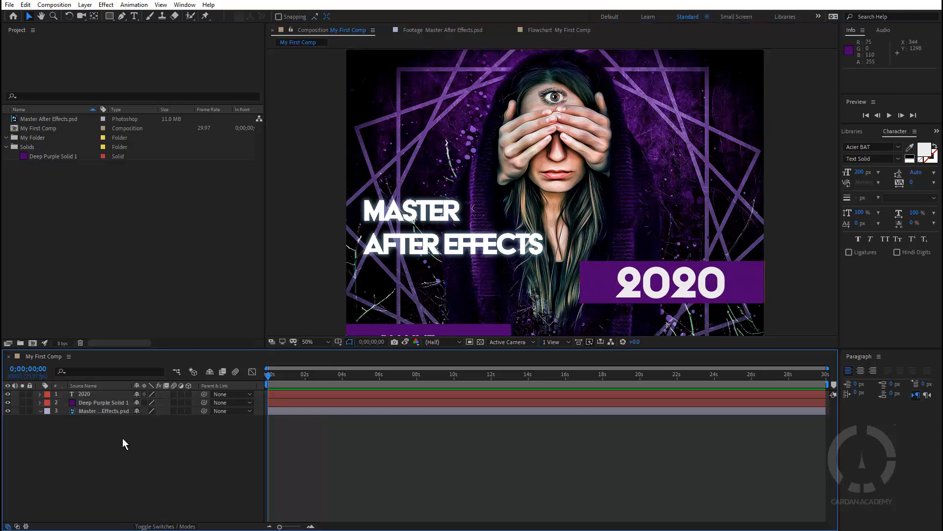
# Step: Try moving only the 2020 and Master After Effects.psd layers together, undo the moves, and deselect the layers
pyautogui.click(101, 394)
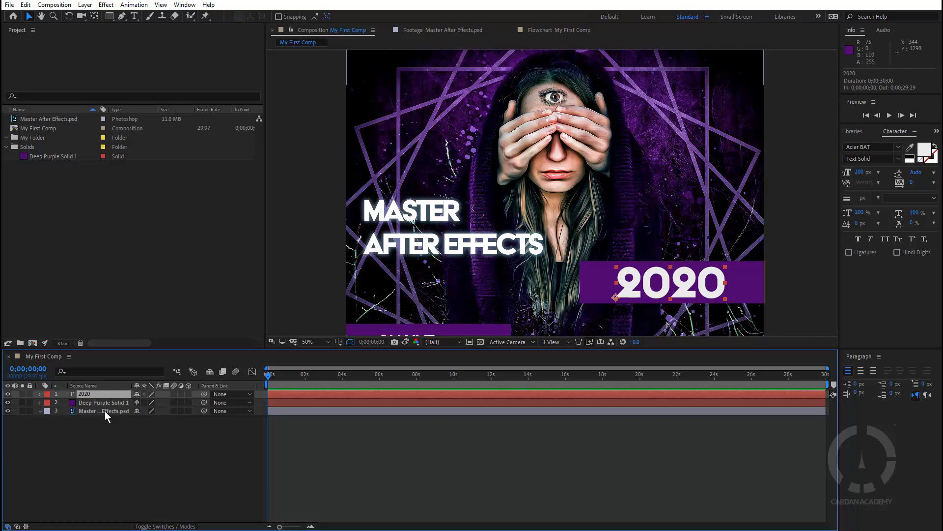
pyautogui.keyDown('ctrl'); pyautogui.click(105, 410); pyautogui.keyUp('ctrl')
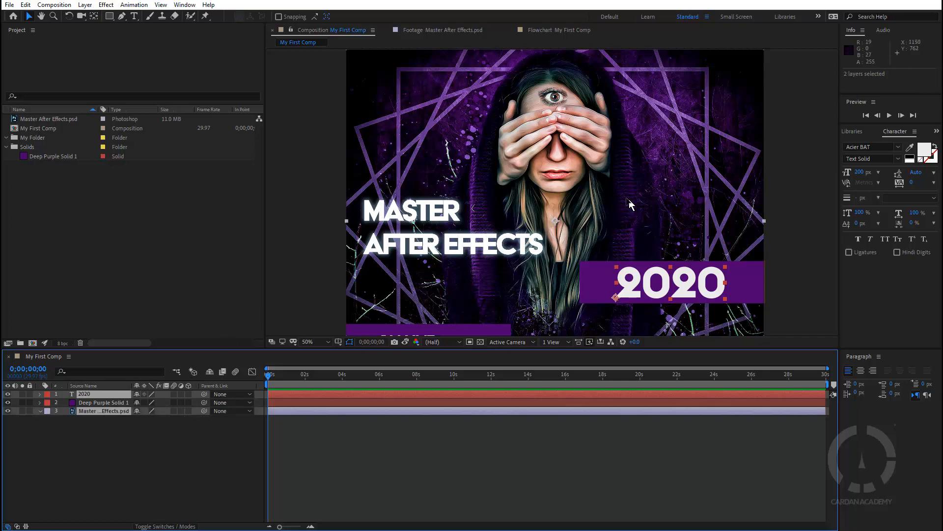
pyautogui.moveTo(629, 199)
pyautogui.mouseDown()
pyautogui.moveTo(435, 182)
pyautogui.moveTo(503, 196)
pyautogui.moveTo(680, 190)
pyautogui.moveTo(659, 206)
pyautogui.moveTo(626, 190)
pyautogui.mouseUp()
pyautogui.hotkey('ctrl', 'z')
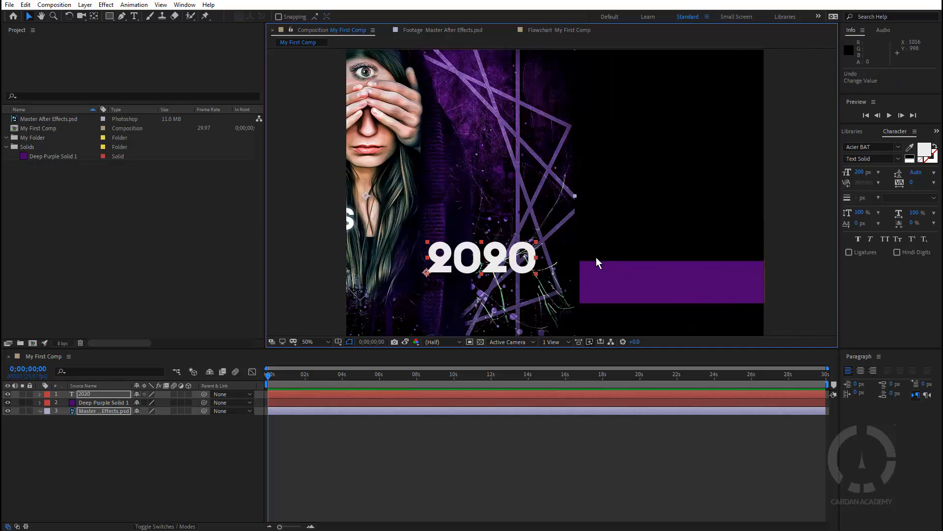
pyautogui.hotkey('ctrl', 'z')
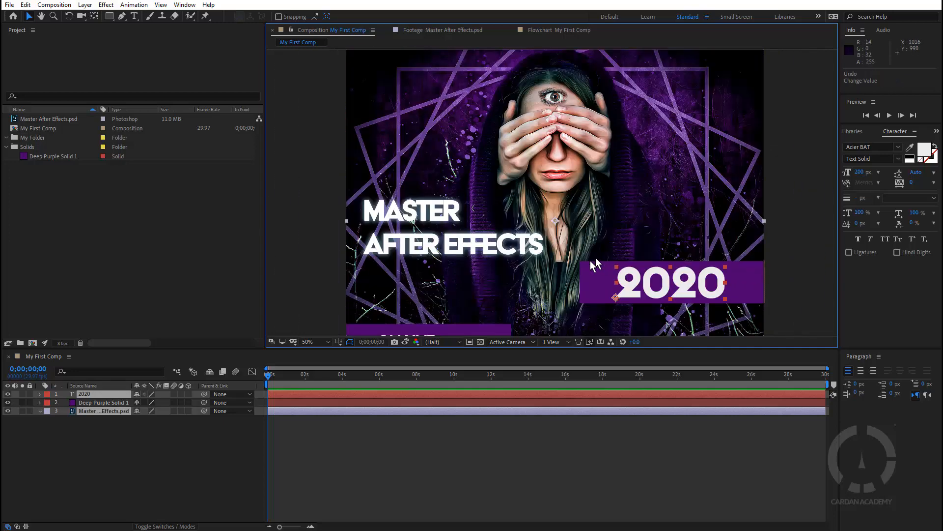
pyautogui.click(108, 442)
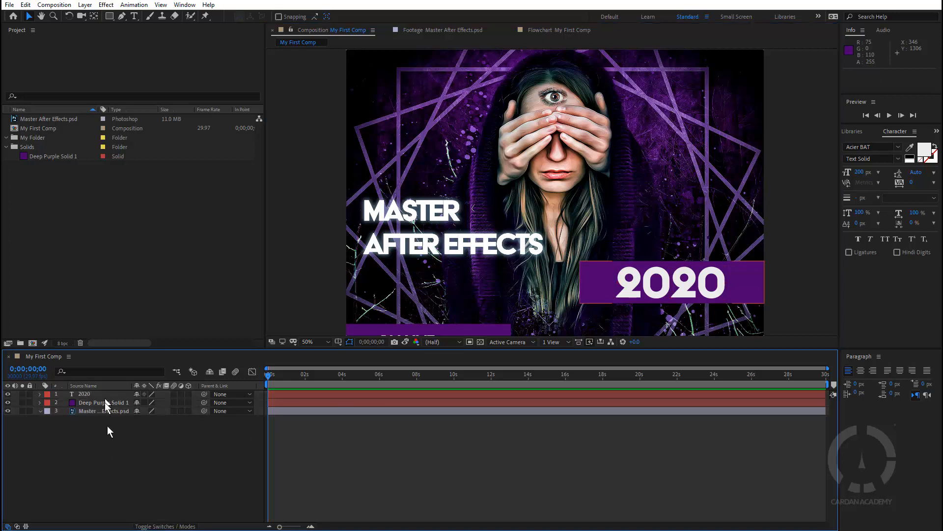
# Step: Select all layers, move them together within the frame, undo the last move, and clear the selection
pyautogui.hotkey('ctrl', 'a')
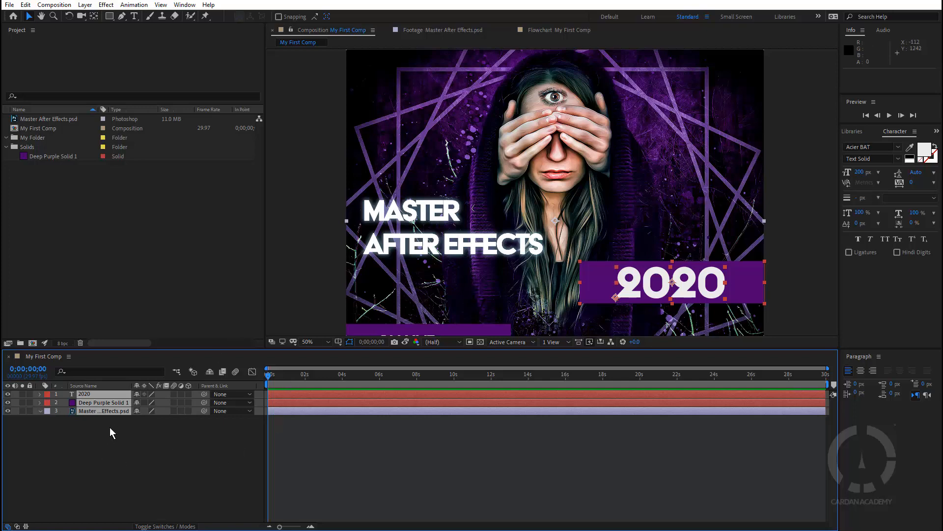
pyautogui.moveTo(624, 199)
pyautogui.mouseDown()
pyautogui.moveTo(561, 168)
pyautogui.moveTo(552, 132)
pyautogui.moveTo(627, 161)
pyautogui.moveTo(453, 183)
pyautogui.moveTo(638, 200)
pyautogui.mouseUp()
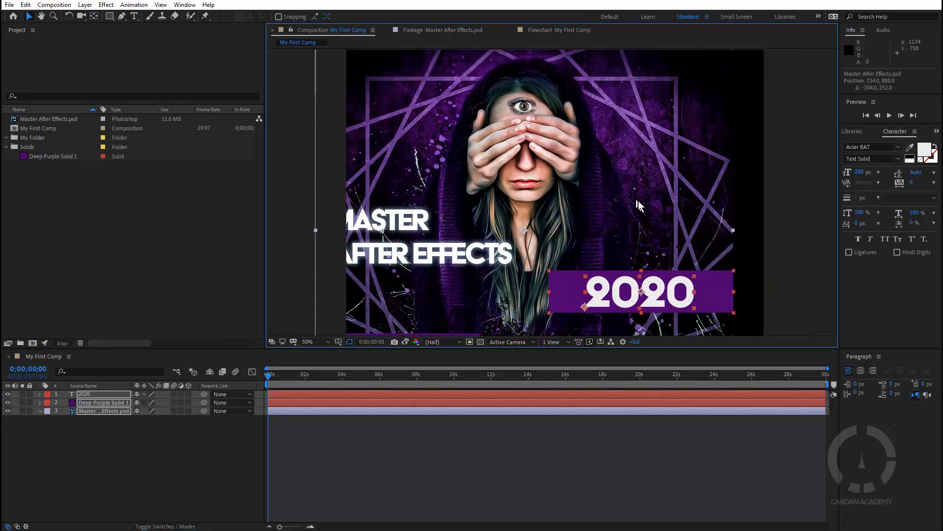
pyautogui.hotkey('ctrl', 'z')
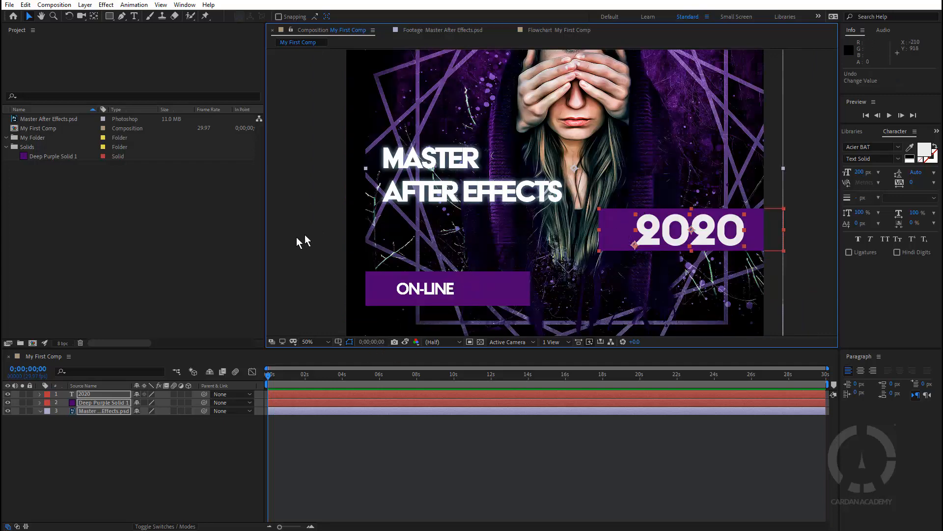
pyautogui.click(137, 445)
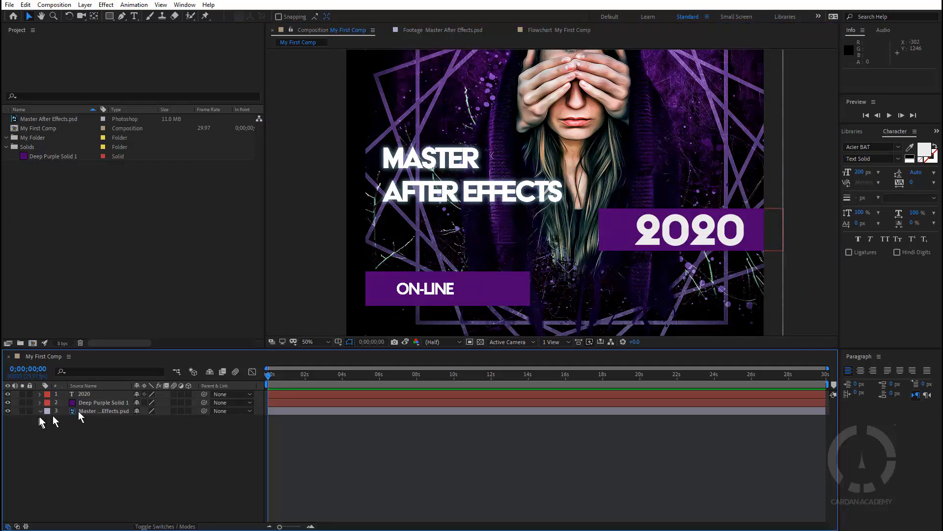
# Step: Select the continuous range of layers from the 2020 text through Master After Effects.psd
pyautogui.click(80, 394)
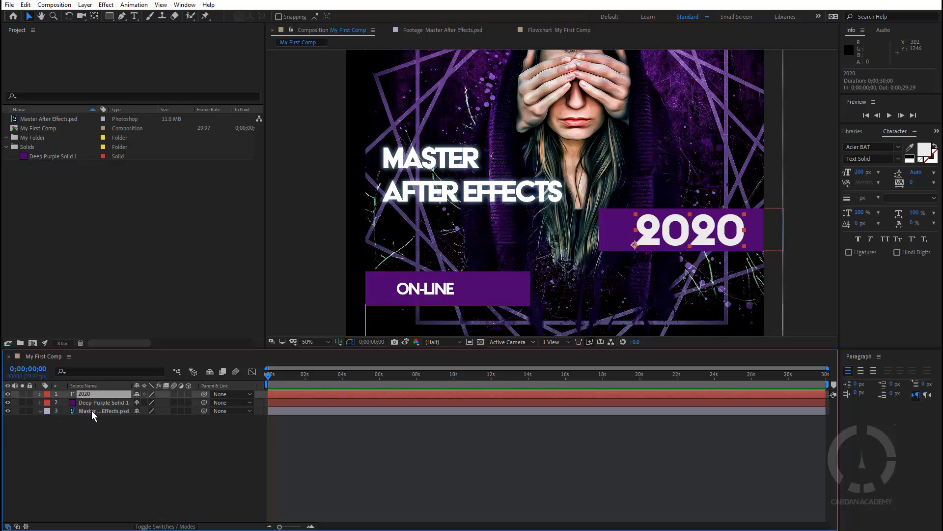
pyautogui.keyDown('shift'); pyautogui.click(91, 410); pyautogui.keyUp('shift')
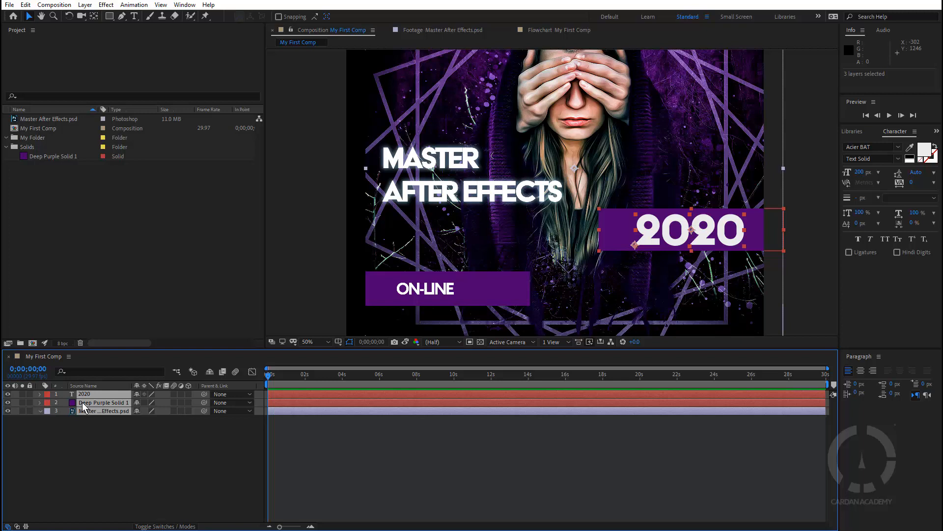
# Step: Try moving all three selected layers together, undo the moves, and clear the selection after selecting every layer again
pyautogui.hotkey('ctrl', 's')
pyautogui.moveTo(624, 319); pyautogui.dragTo(439, 270)
pyautogui.moveTo(739, 223); pyautogui.dragTo(631, 282)
pyautogui.hotkey('ctrl', 'z')
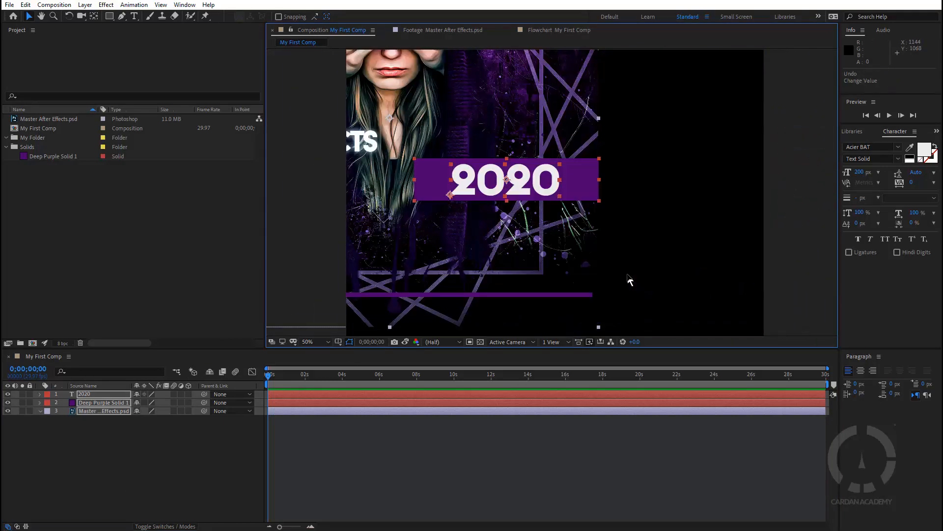
pyautogui.hotkey('ctrl', 'z')
pyautogui.hotkey('ctrl', 'z')
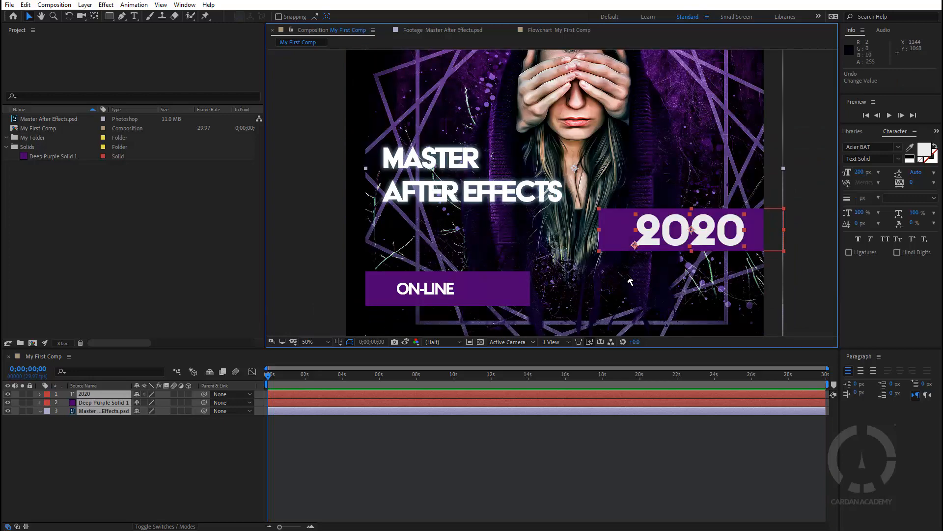
pyautogui.click(196, 453)
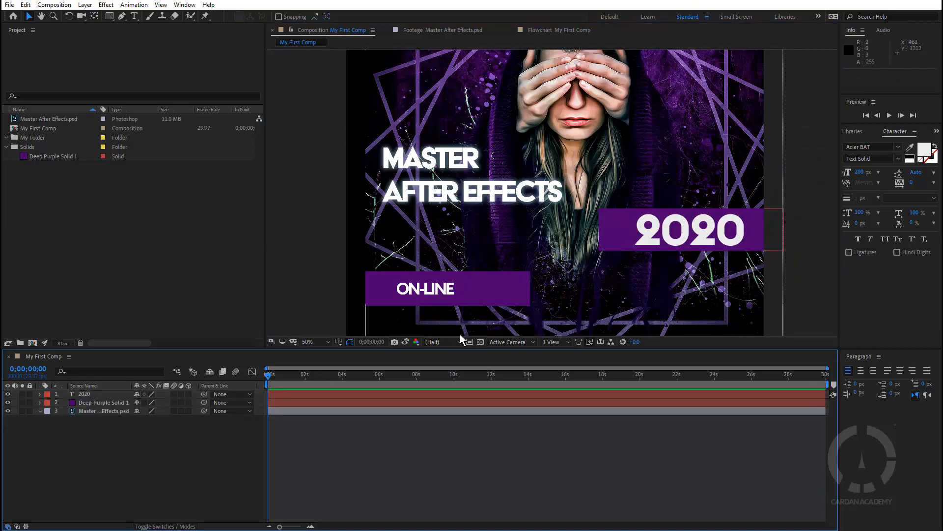
pyautogui.hotkey('ctrl', 'a')
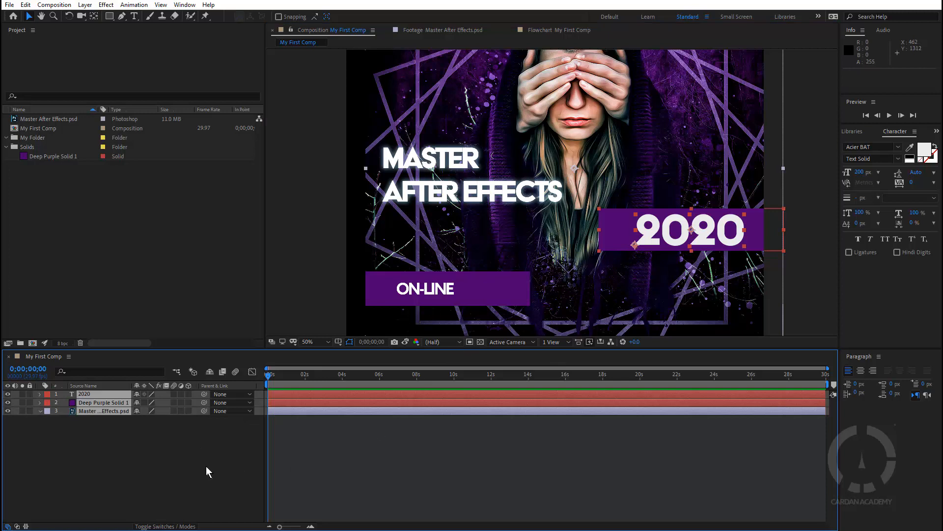
pyautogui.click(207, 466)
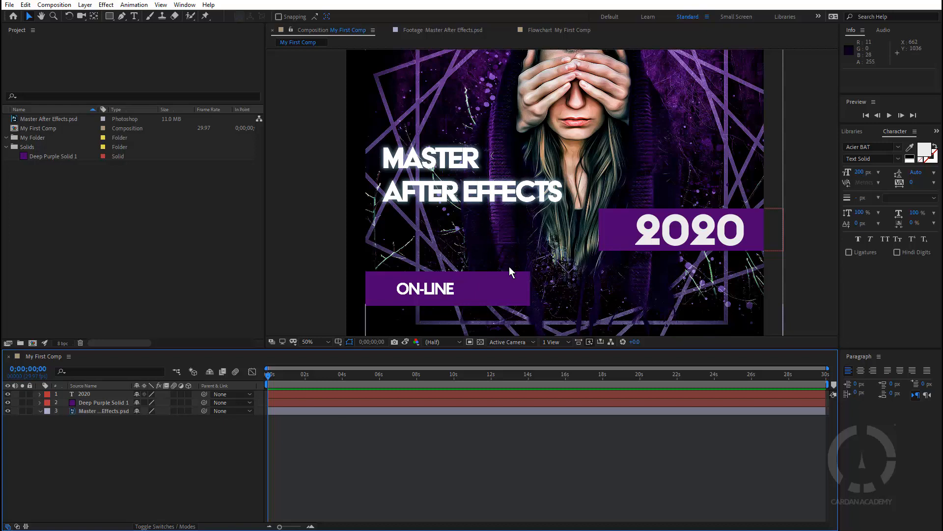
# Step: Save the project as a new file, changing 01.01 in its name to 01.03 and replacing the Intro title
pyautogui.hotkey('ctrl', 'shift', 's')
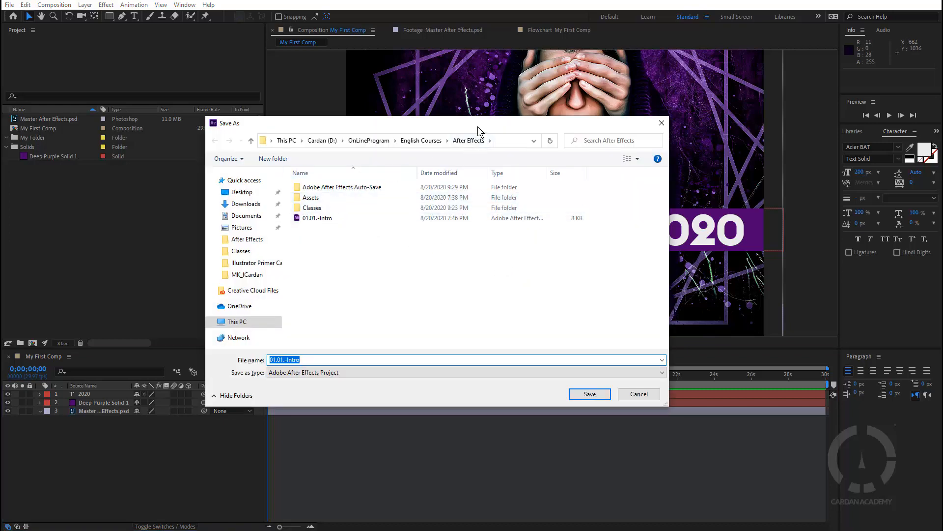
pyautogui.moveTo(483, 126); pyautogui.dragTo(552, 77)
pyautogui.click(351, 310)
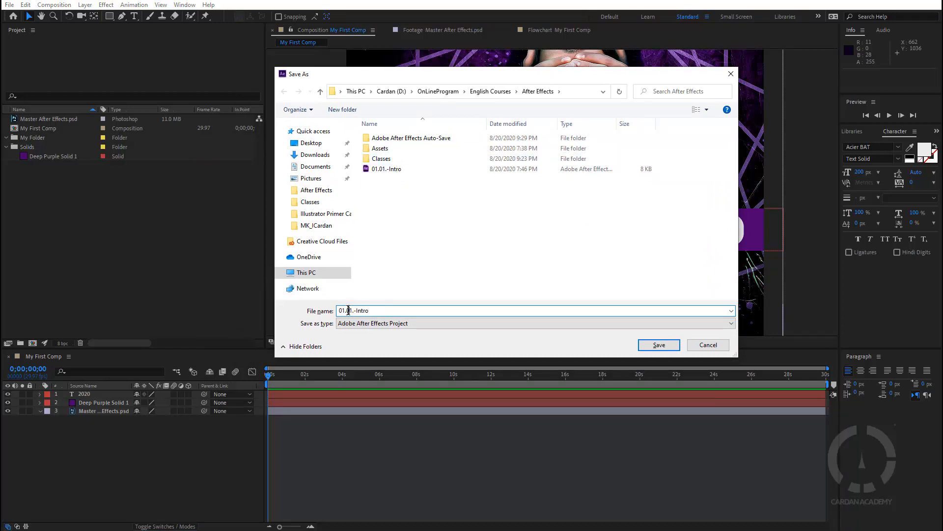
pyautogui.hotkey('shift', 'Right')
pyautogui.write('3')
pyautogui.hotkey('shift', 'Right')
pyautogui.hotkey('shift', 'Right')
pyautogui.hotkey('shift', 'Right')
pyautogui.hotkey('shift', 'Right')
pyautogui.hotkey('shift', 'Right')
pyautogui.write('Time')
pyautogui.press('BackSpace')
pyautogui.press('BackSpace')
pyautogui.press('BackSpace')
pyautogui.press('Return')
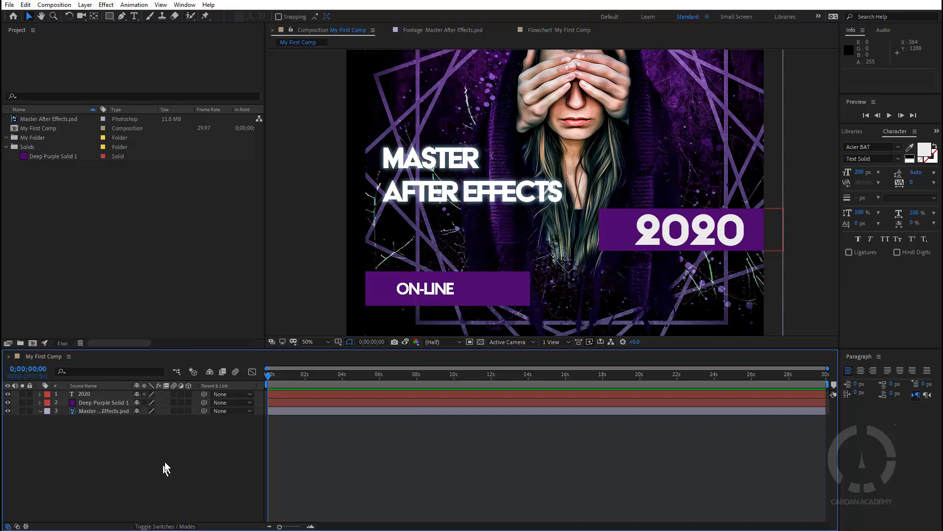
# Step: Collapse the Solids folder and rename My Folder to Images
pyautogui.click(6, 147)
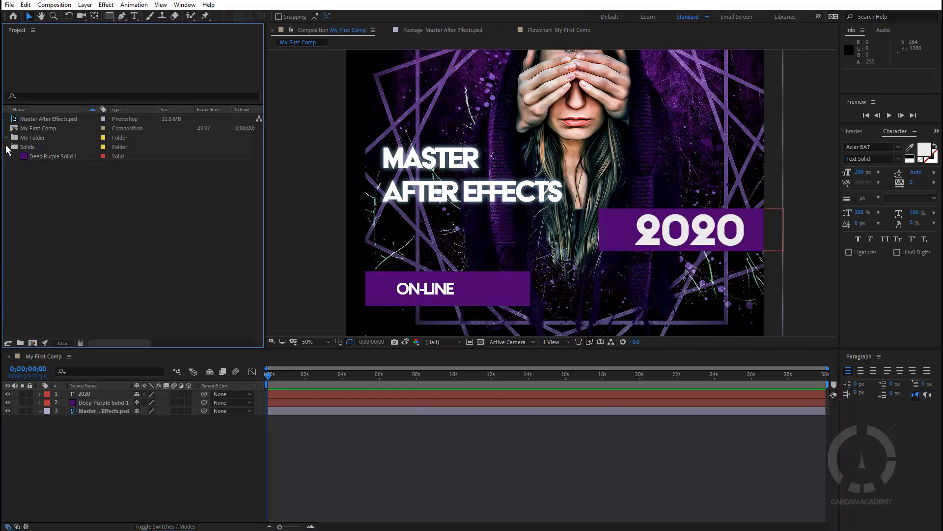
pyautogui.click(6, 147)
pyautogui.click(41, 134)
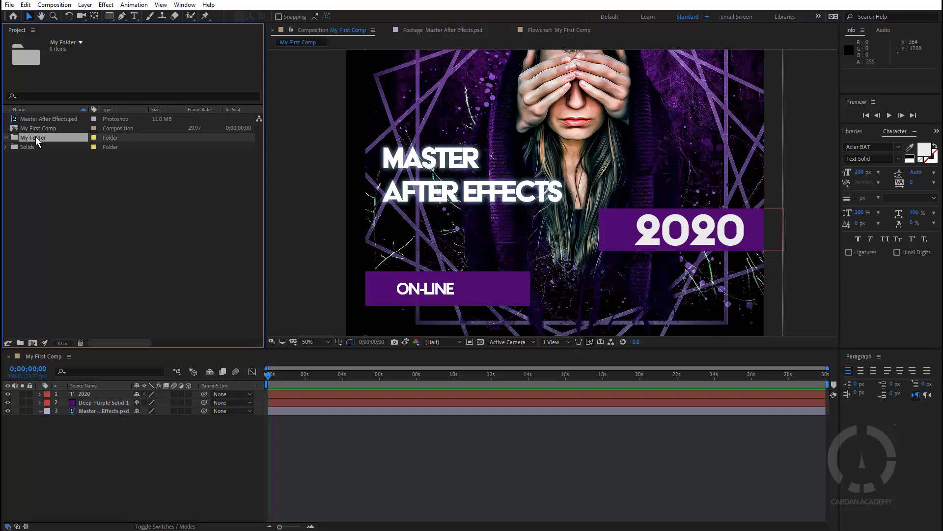
pyautogui.rightClick(36, 137)
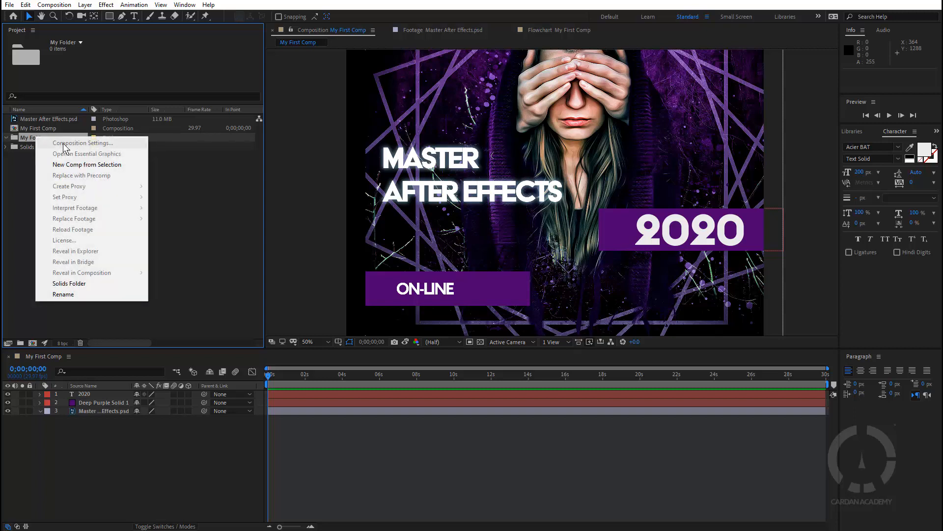
pyautogui.click(72, 295)
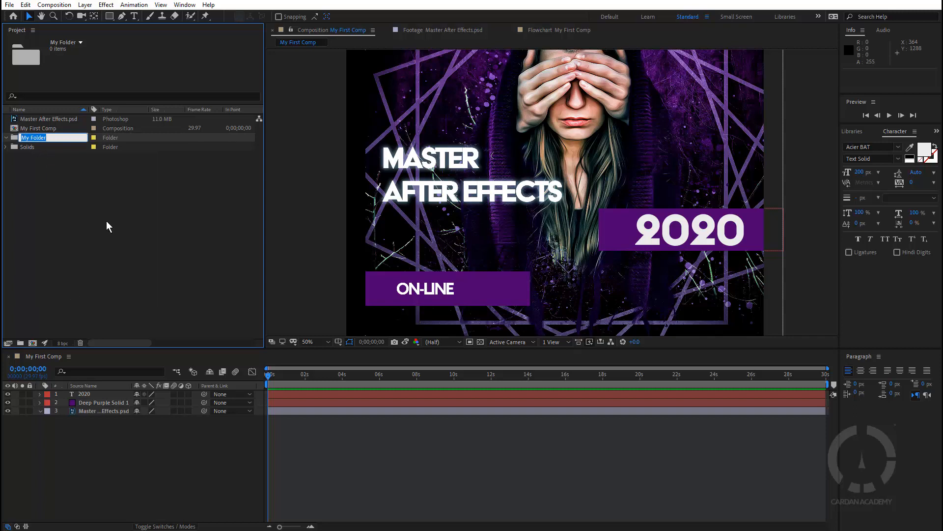
pyautogui.write('Images')
pyautogui.press('Return')
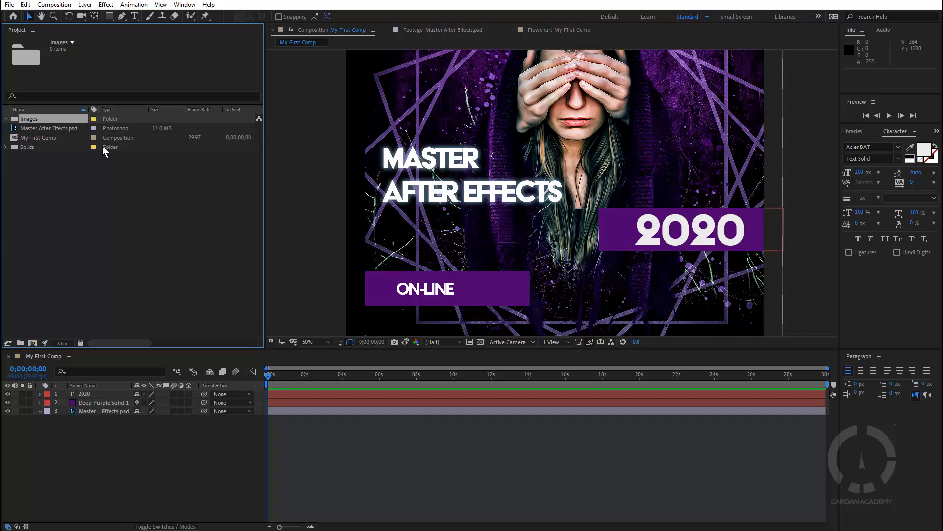
# Step: Move Master After Effects.psd into the Images folder and collapse the folder
pyautogui.click(56, 128)
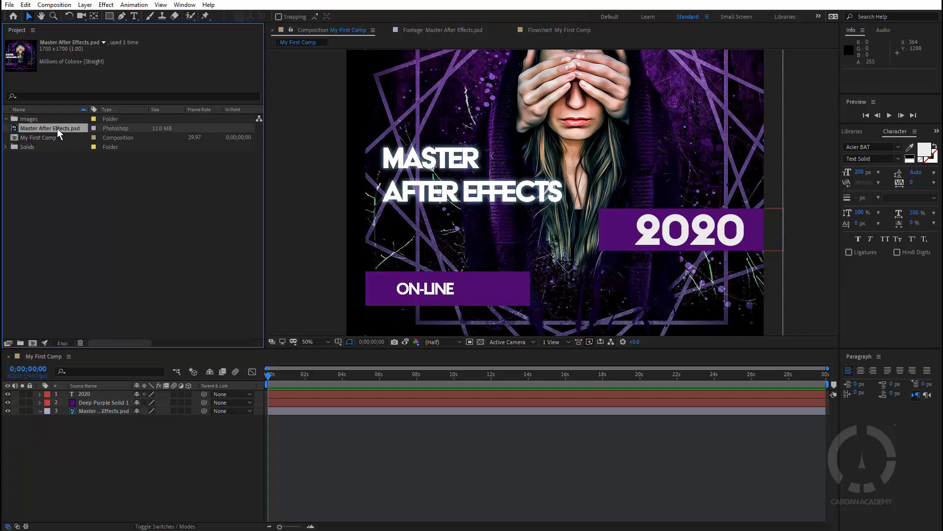
pyautogui.moveTo(57, 128); pyautogui.dragTo(43, 119)
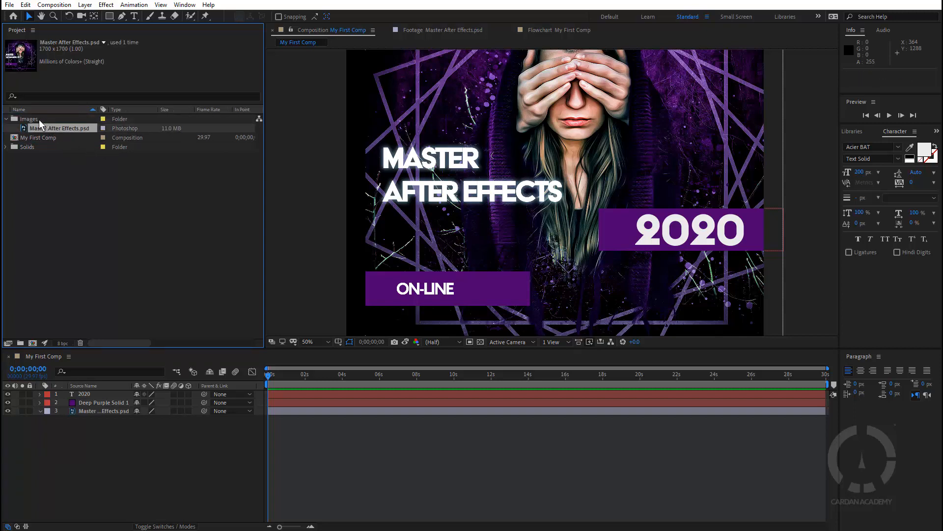
pyautogui.click(6, 119)
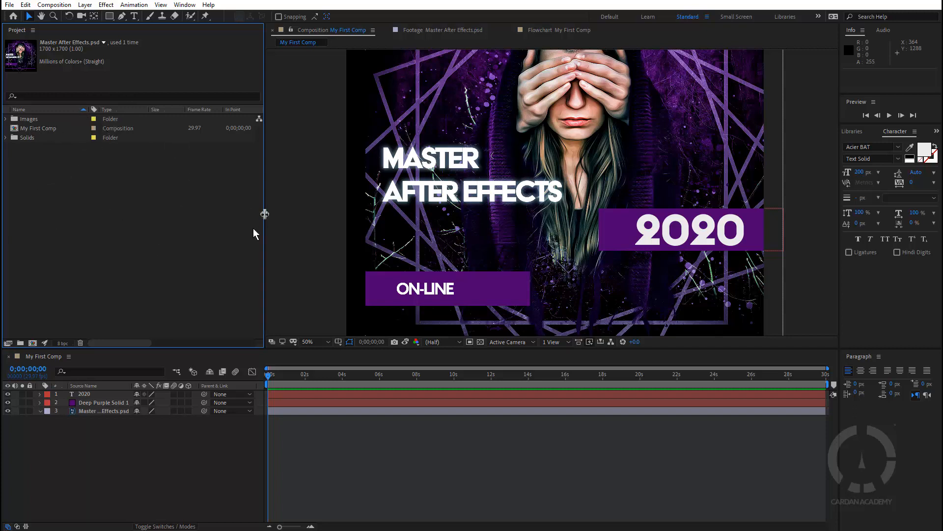
# Step: Hide the 2020 text, Deep Purple Solid 1 and Master After Effects.psd layers one by one, and show them all again
pyautogui.click(200, 432)
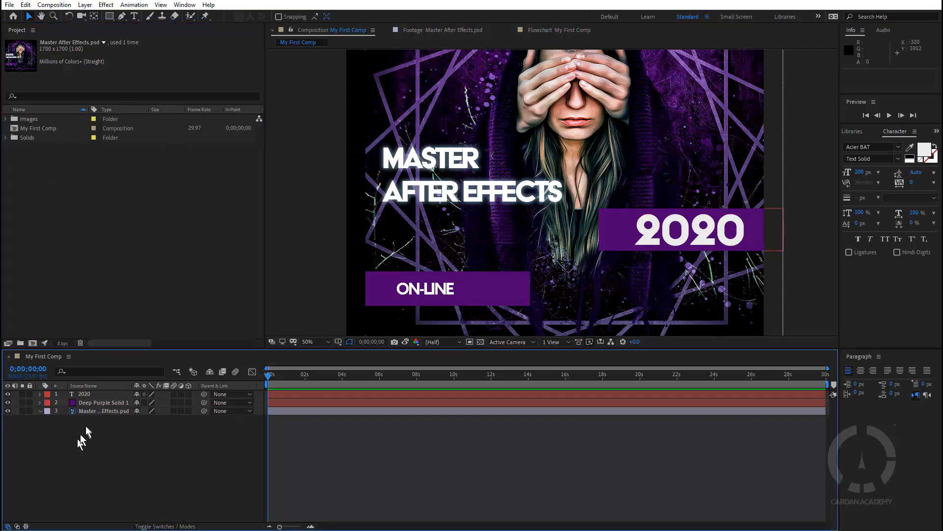
pyautogui.click(7, 394)
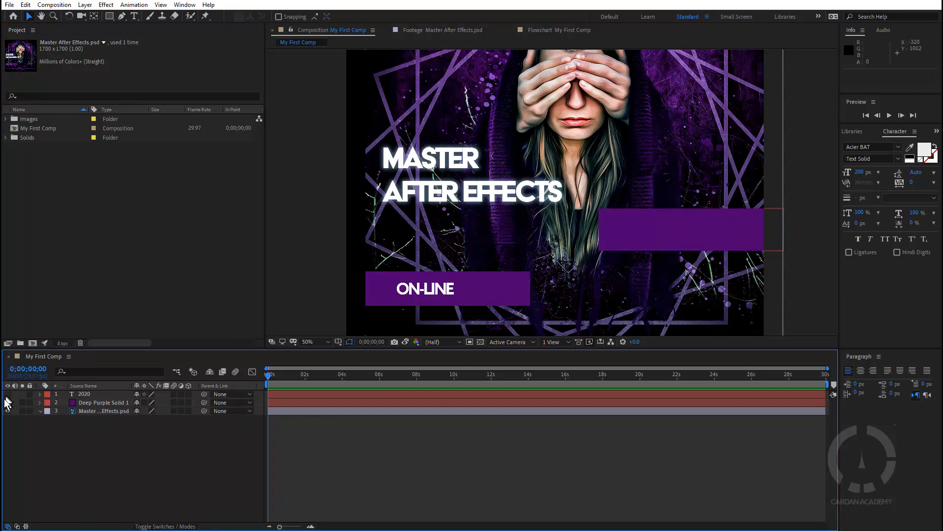
pyautogui.click(8, 402)
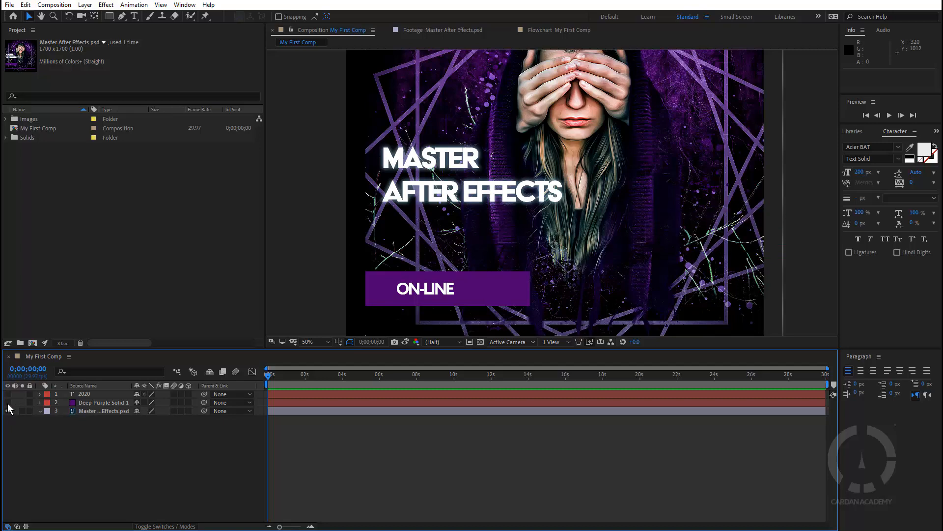
pyautogui.click(7, 411)
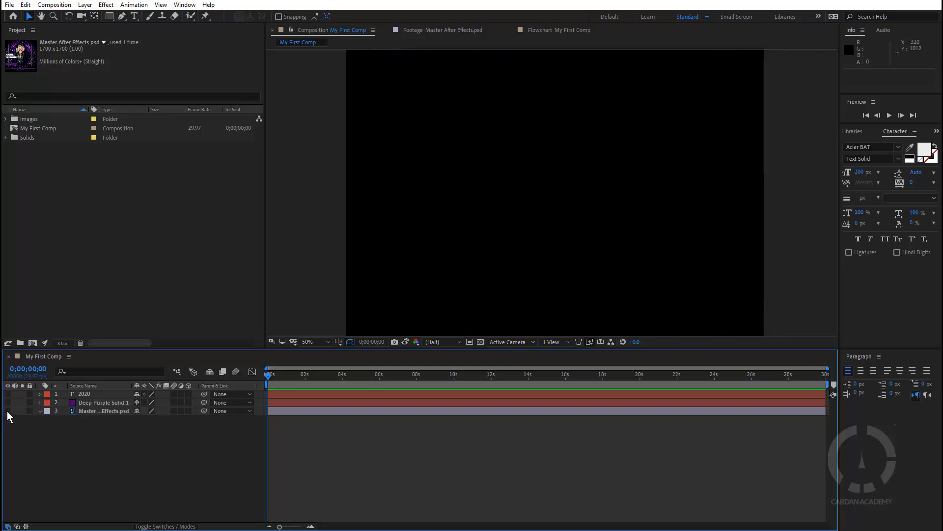
pyautogui.click(6, 411)
pyautogui.click(8, 402)
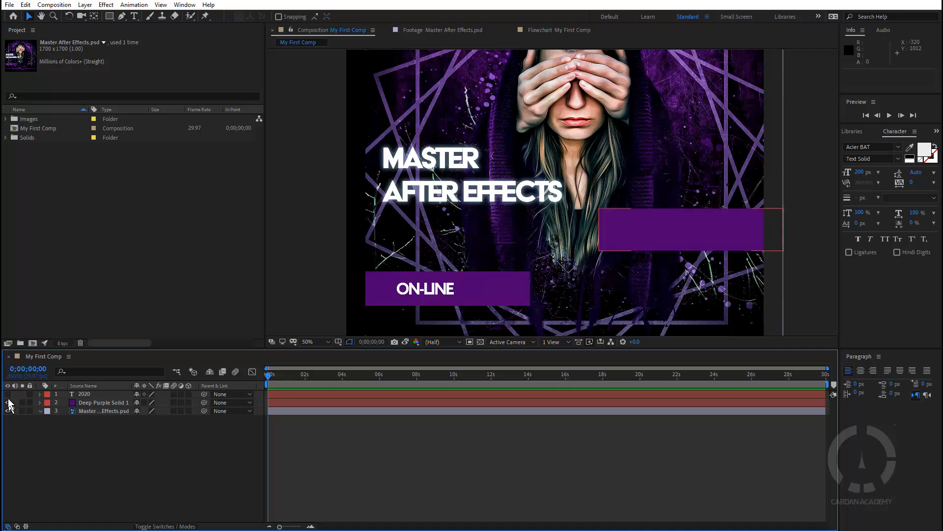
pyautogui.click(8, 394)
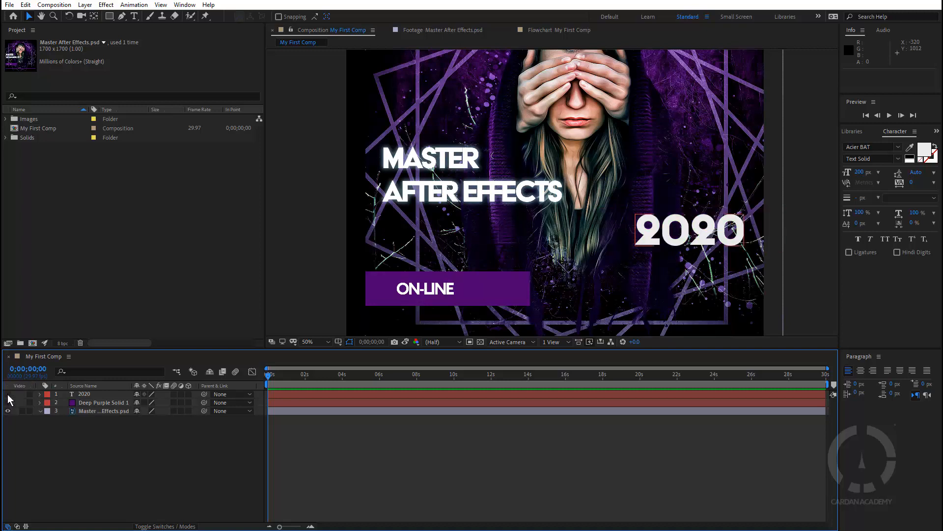
pyautogui.click(8, 394)
pyautogui.click(8, 394)
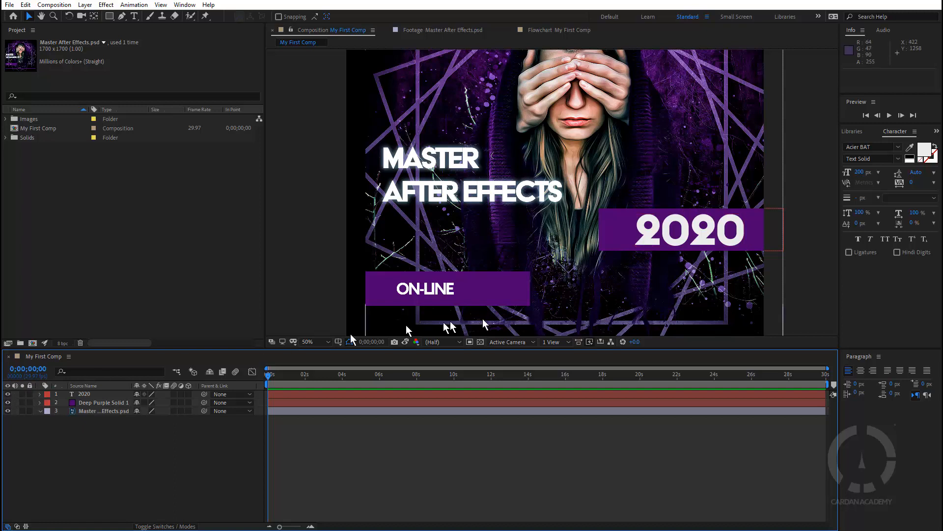
# Step: Turn on the transparency grid for the composition, switching it off and on again to compare
pyautogui.click(481, 341)
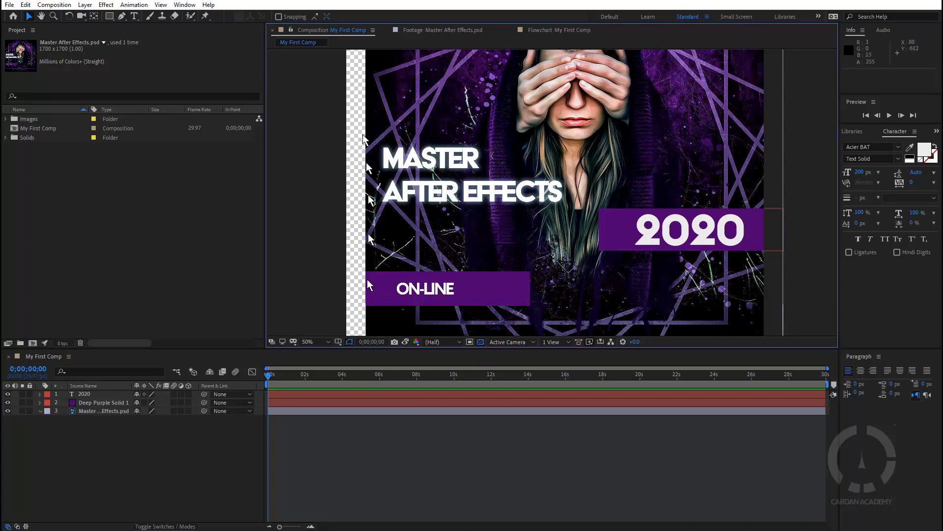
pyautogui.scroll(-4, 363, 107)
pyautogui.scroll(2, 529, 184)
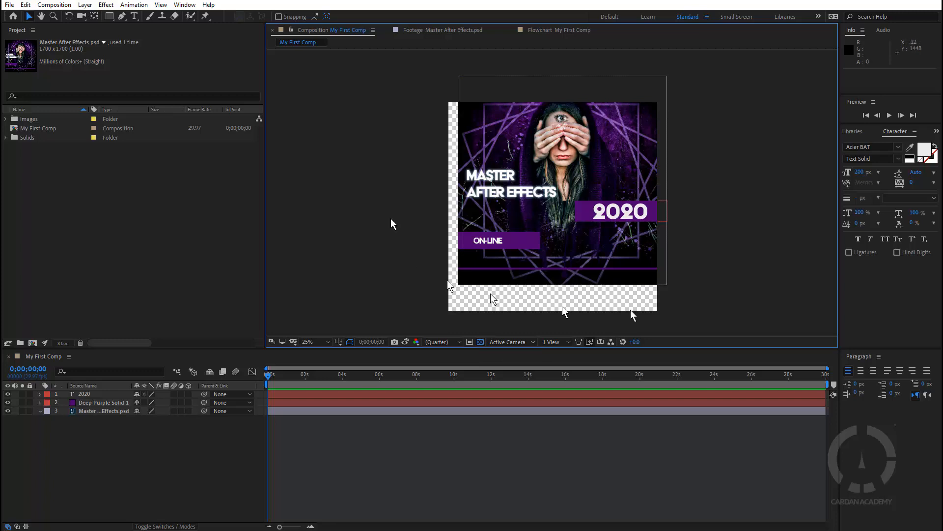
pyautogui.click(480, 342)
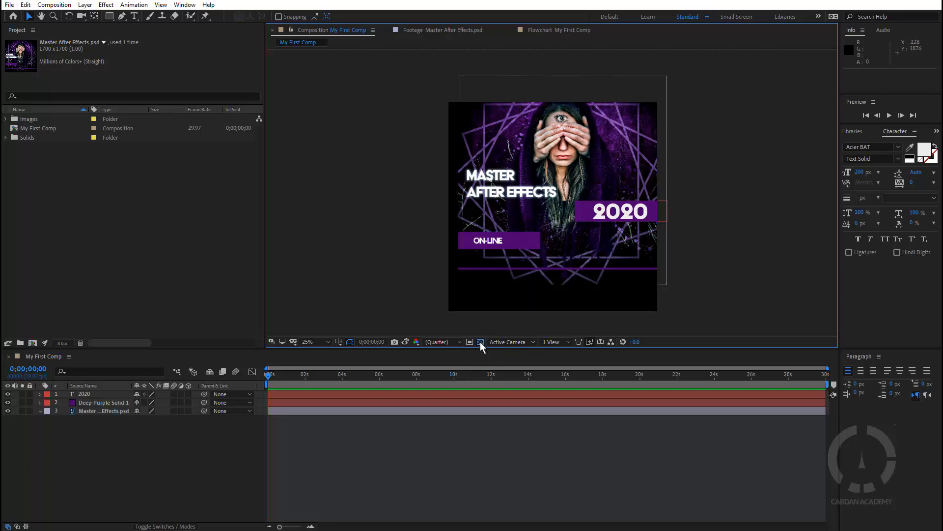
pyautogui.click(480, 342)
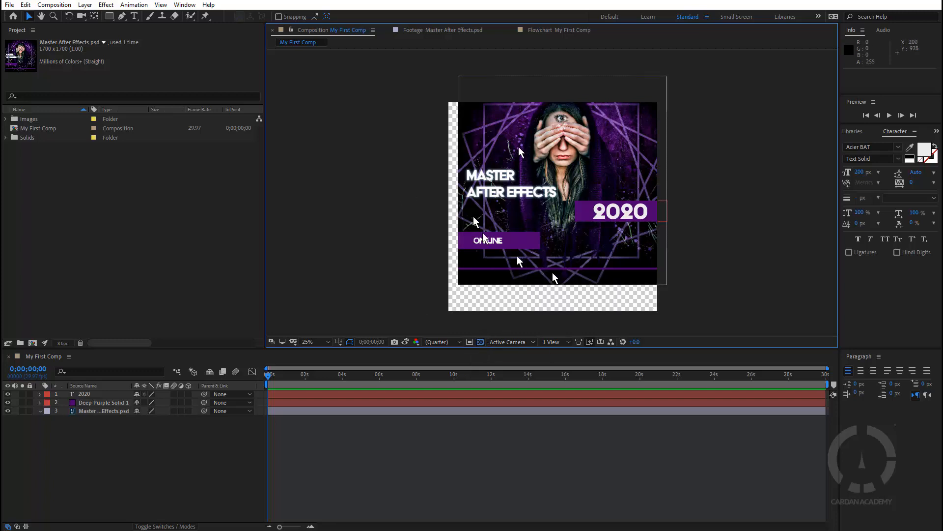
# Step: Temporarily hide the Master After Effects.psd and Deep Purple Solid 1 layers against the transparency grid and restore their visibility
pyautogui.click(7, 411)
pyautogui.click(7, 402)
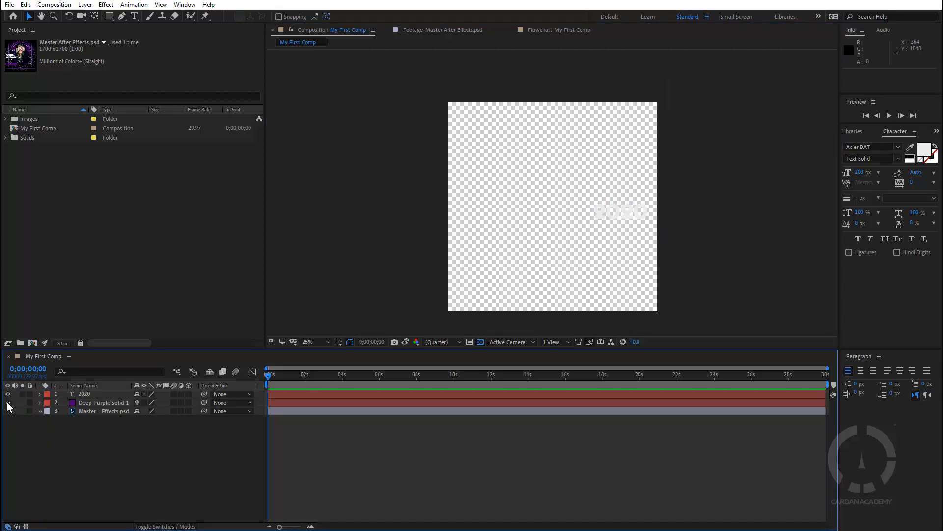
pyautogui.click(7, 403)
pyautogui.click(7, 411)
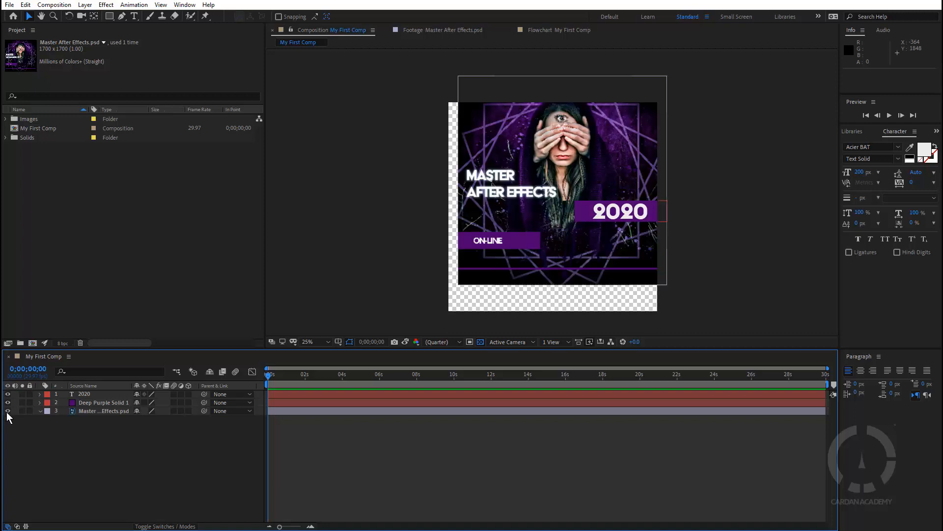
# Step: Fit the Master After Effects.psd layer to the composition frame
pyautogui.click(492, 279)
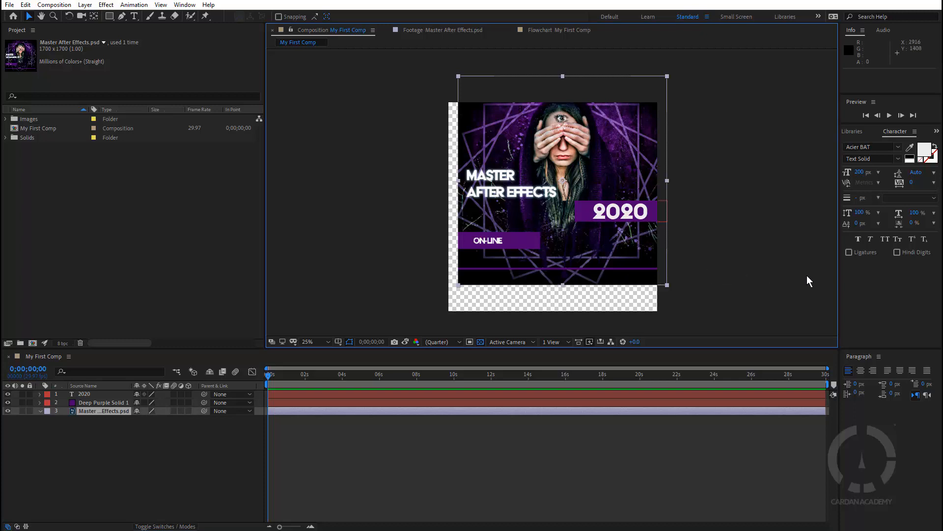
pyautogui.hotkey('ctrl', 'alt', 'f')
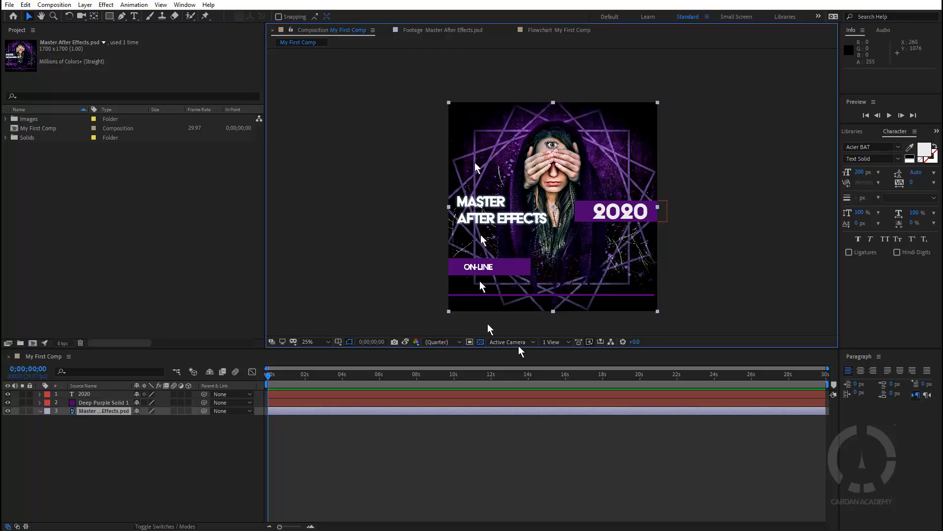
pyautogui.press('.')
pyautogui.press(',')
# Step: Lock the 2020 text layer and test the lock by selecting all layers and trying to select the locked one
pyautogui.click(30, 394)
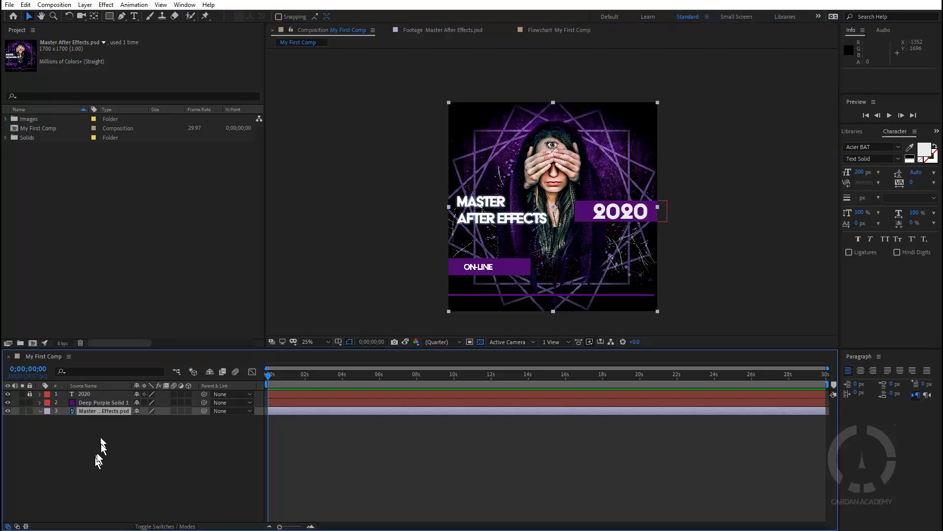
pyautogui.hotkey('ctrl', 'a')
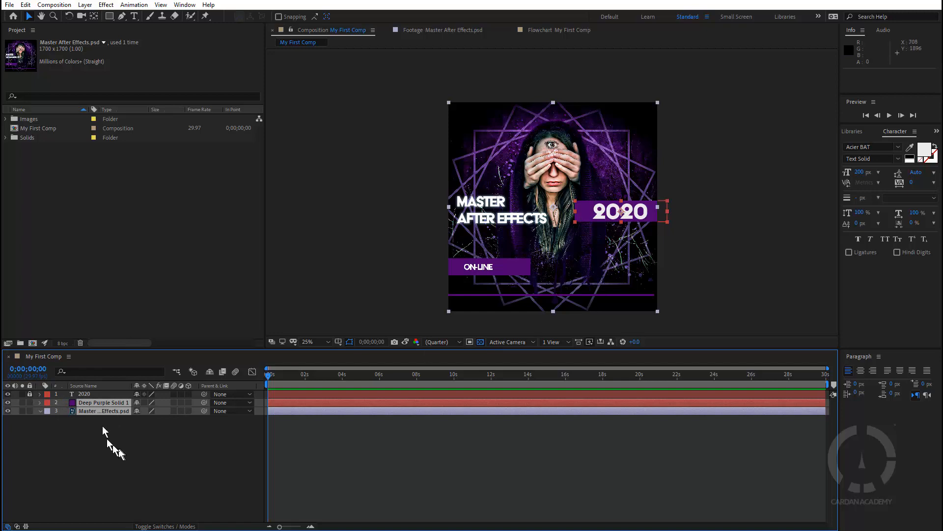
pyautogui.click(96, 395)
pyautogui.click(95, 395)
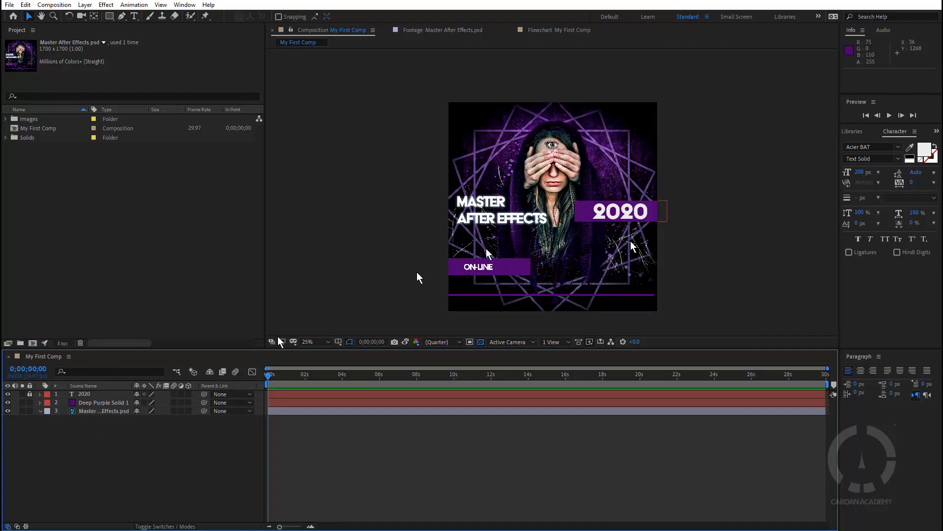
pyautogui.scroll(2, 546, 217)
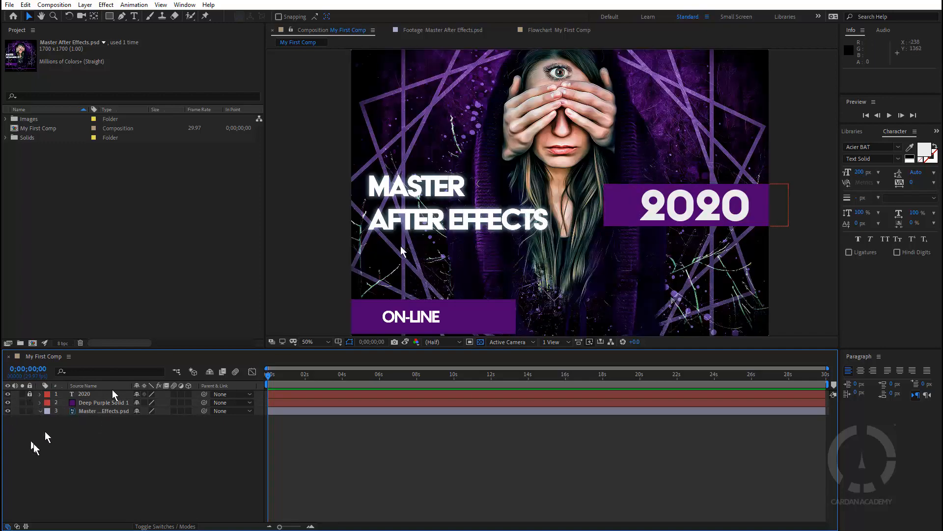
# Step: Test soloing the 2020 and Deep Purple Solid 1 layers with the transparency grid turned off, and clear the solo switches
pyautogui.click(22, 394)
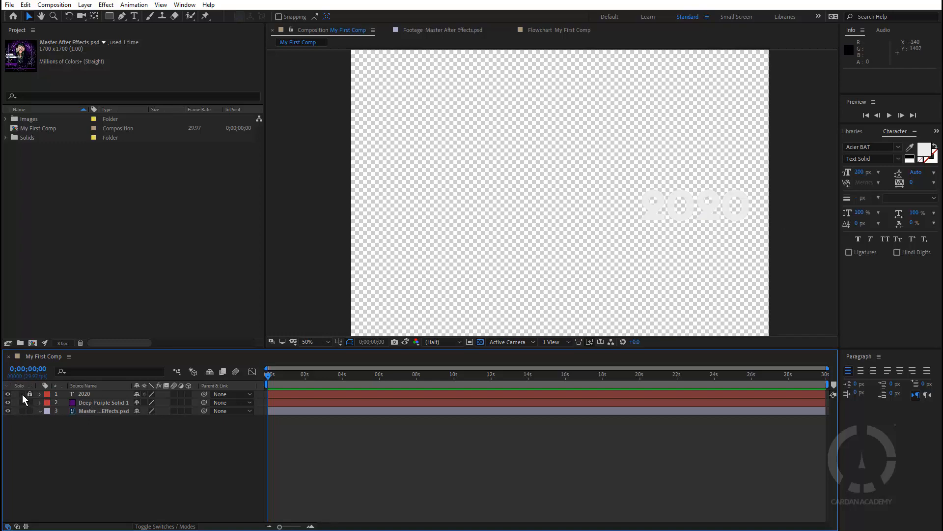
pyautogui.click(22, 395)
pyautogui.click(22, 394)
pyautogui.click(480, 342)
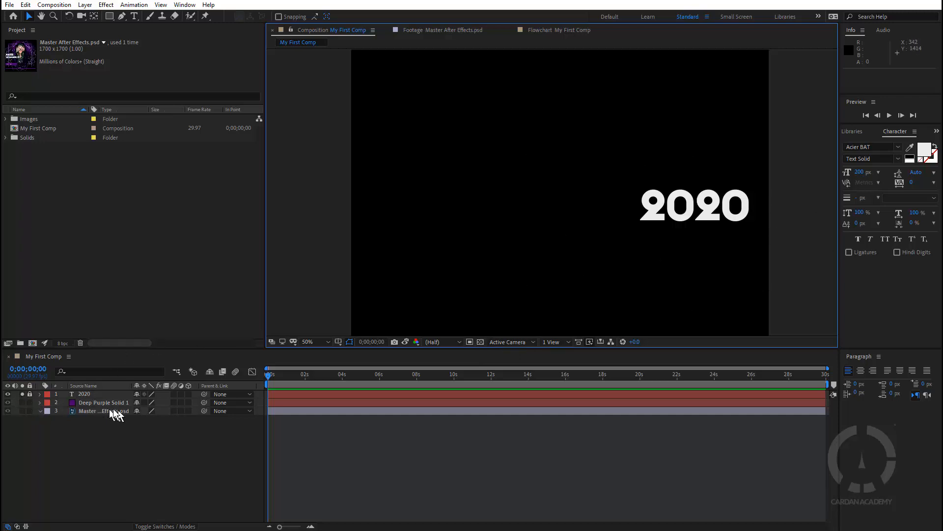
pyautogui.click(22, 402)
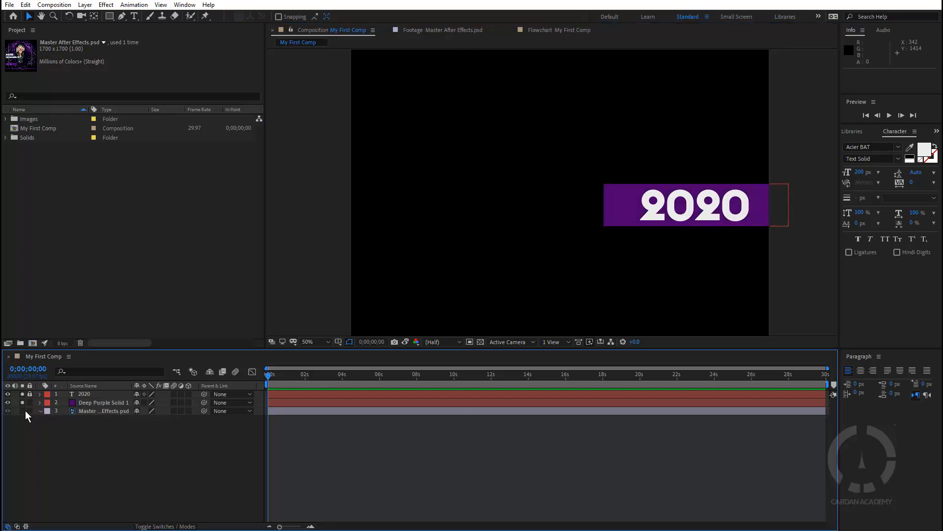
pyautogui.click(23, 411)
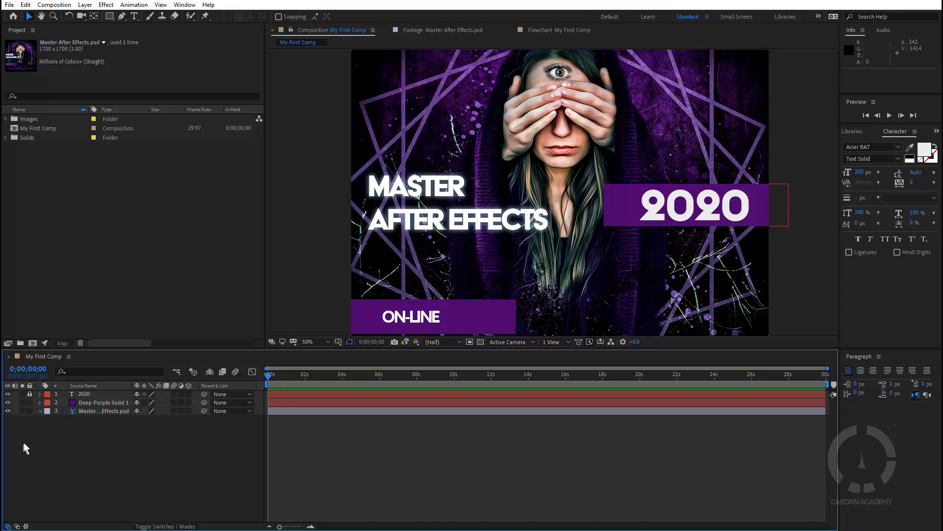
# Step: Lock Master After Effects.psd instead of 2020, try moving the 2020 text and its purple banner together, and undo the move
pyautogui.click(30, 411)
pyautogui.moveTo(570, 155); pyautogui.dragTo(811, 258)
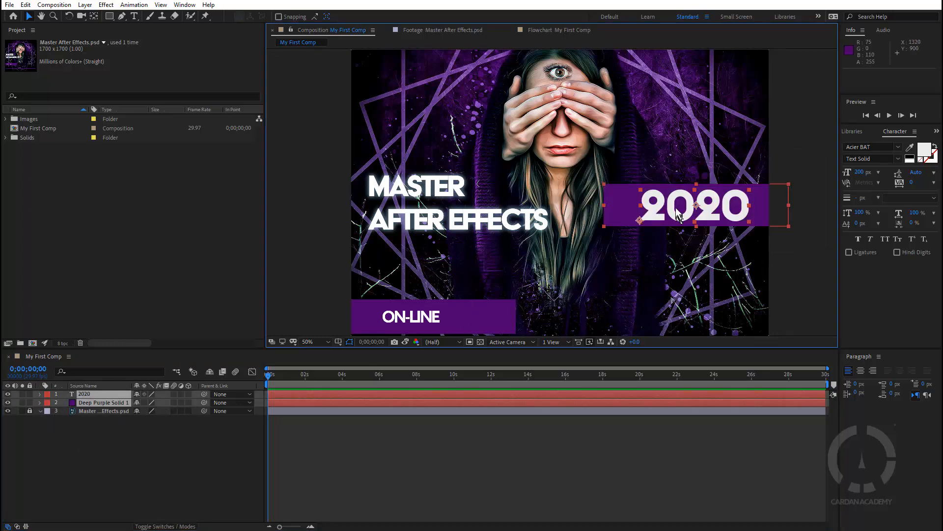
pyautogui.moveTo(659, 206); pyautogui.dragTo(587, 151)
pyautogui.hotkey('ctrl', 'z')
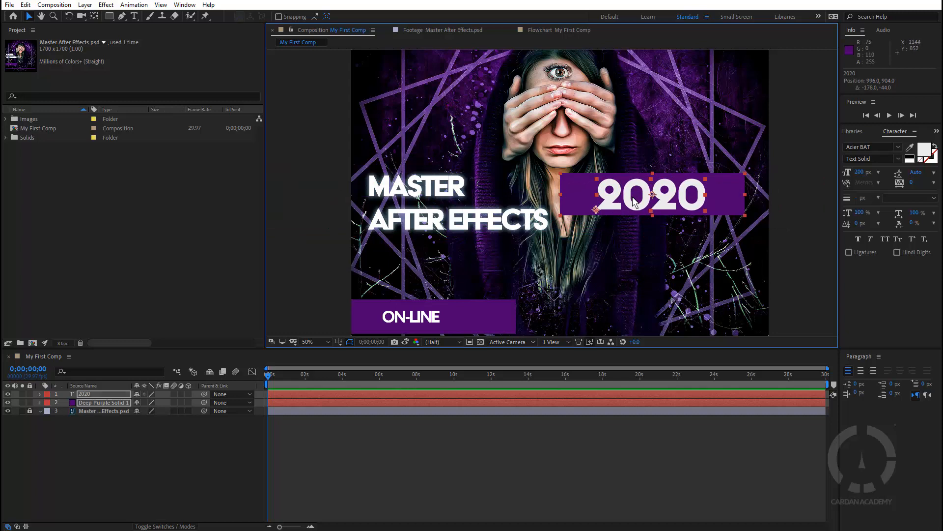
pyautogui.hotkey('ctrl', 'z')
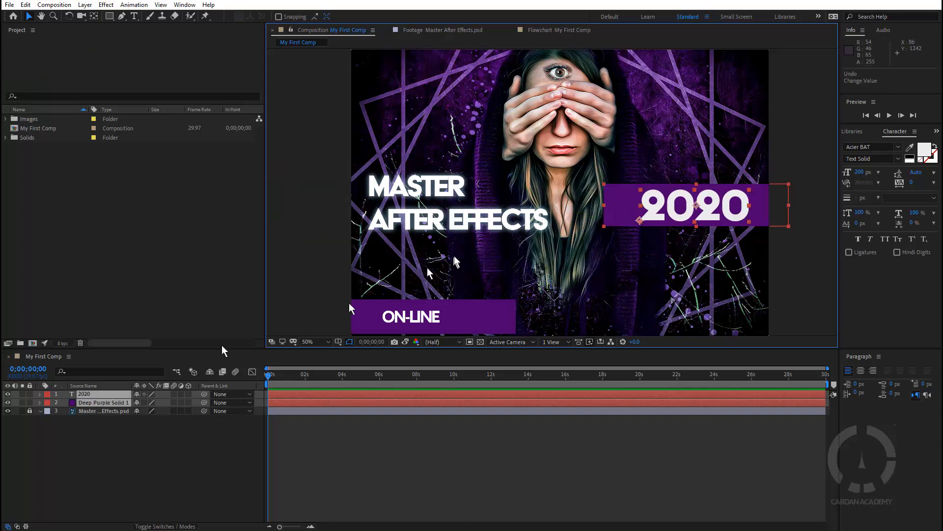
# Step: Examine which layers are available as a parent for the 2020 text layer
pyautogui.click(103, 409)
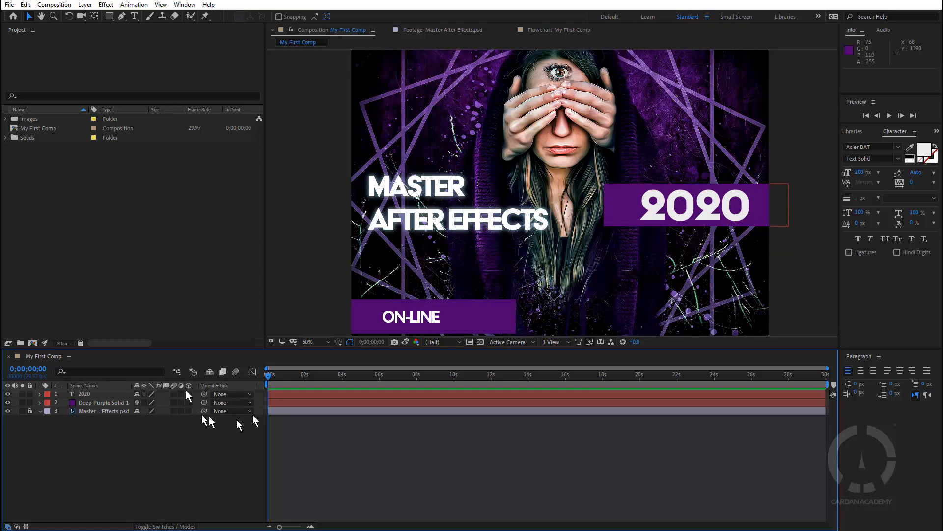
pyautogui.click(225, 394)
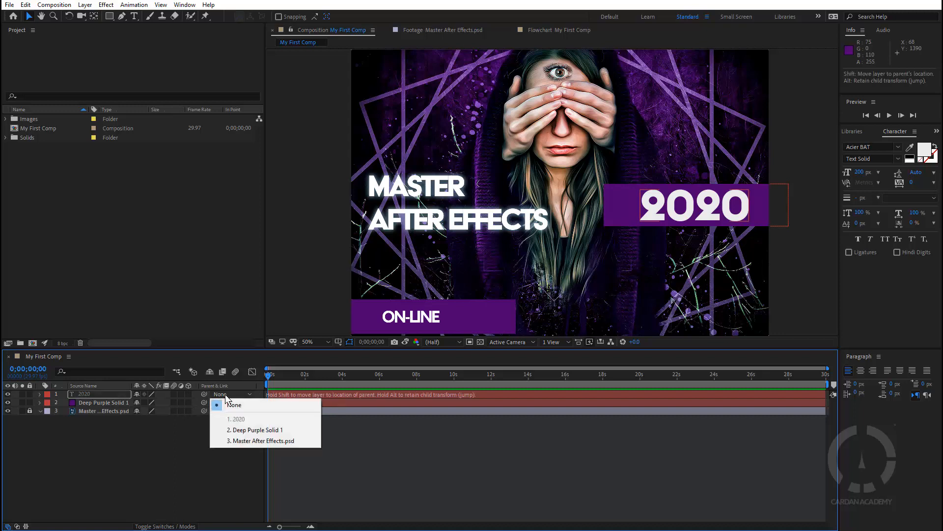
pyautogui.click(158, 469)
pyautogui.click(231, 393)
pyautogui.click(196, 446)
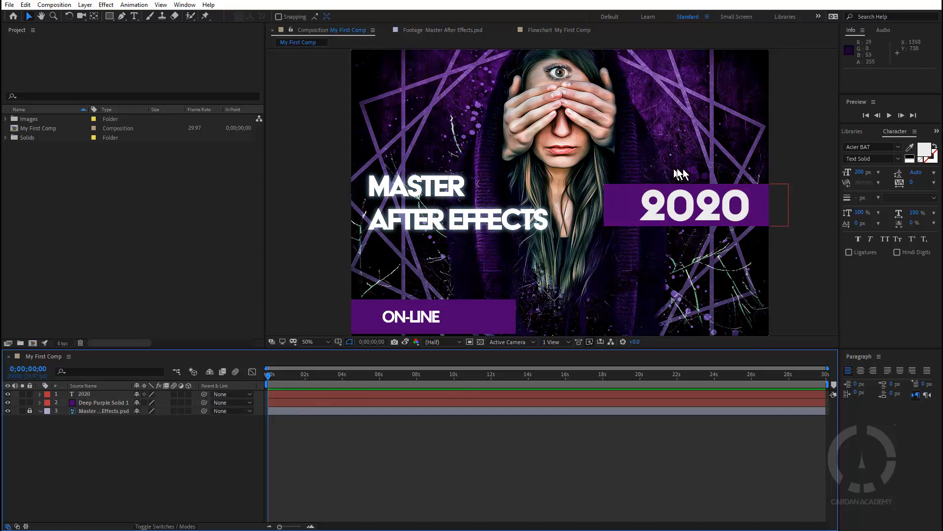
pyautogui.click(29, 411)
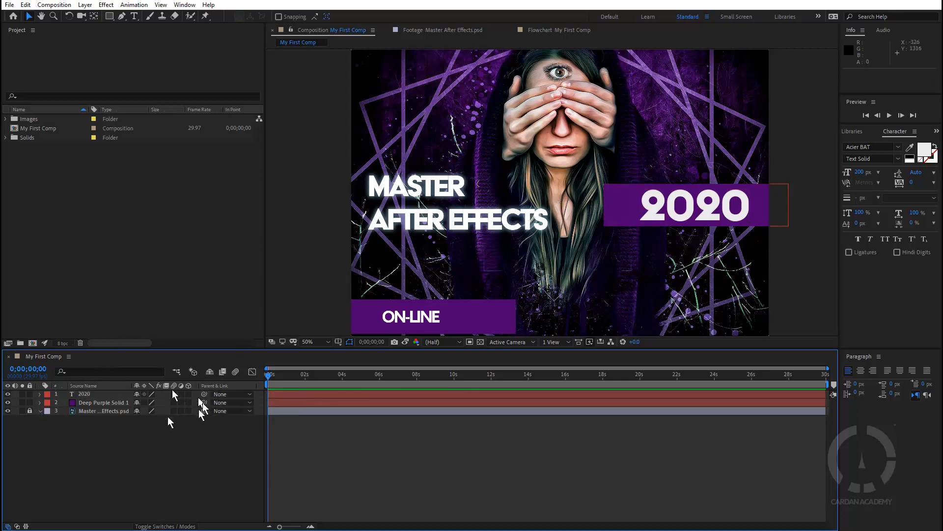
# Step: Parent the 2020 text layer to Deep Purple Solid 1 with the pick whip and check the assigned parent
pyautogui.click(82, 394)
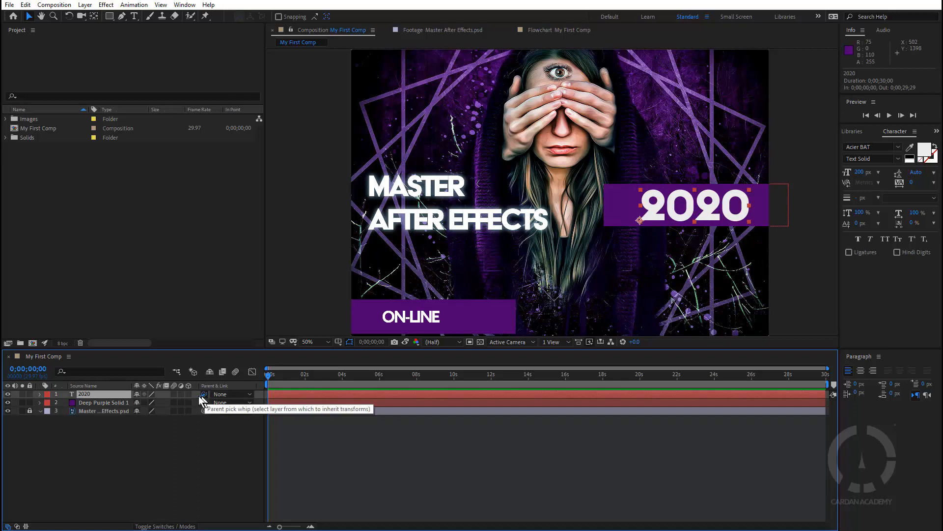
pyautogui.moveTo(205, 395); pyautogui.dragTo(104, 402)
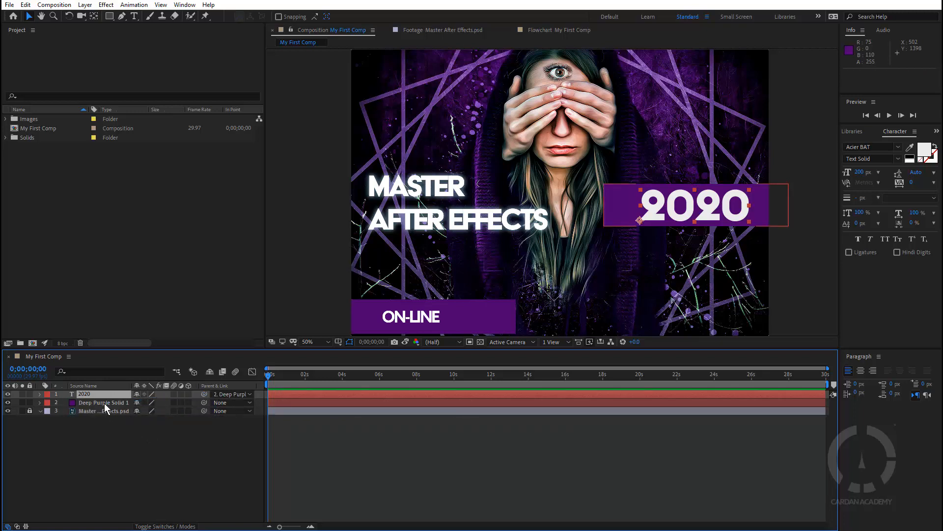
pyautogui.click(161, 469)
pyautogui.click(85, 394)
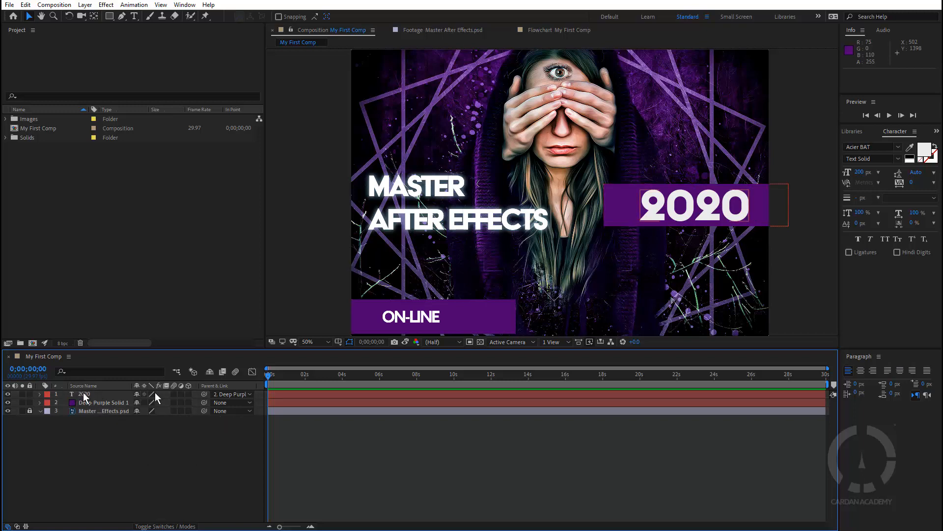
pyautogui.click(235, 396)
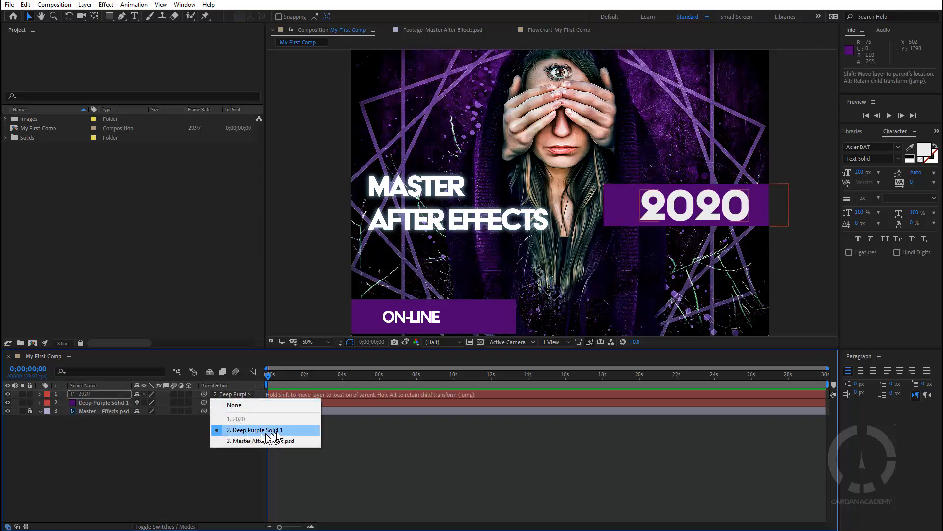
pyautogui.click(179, 444)
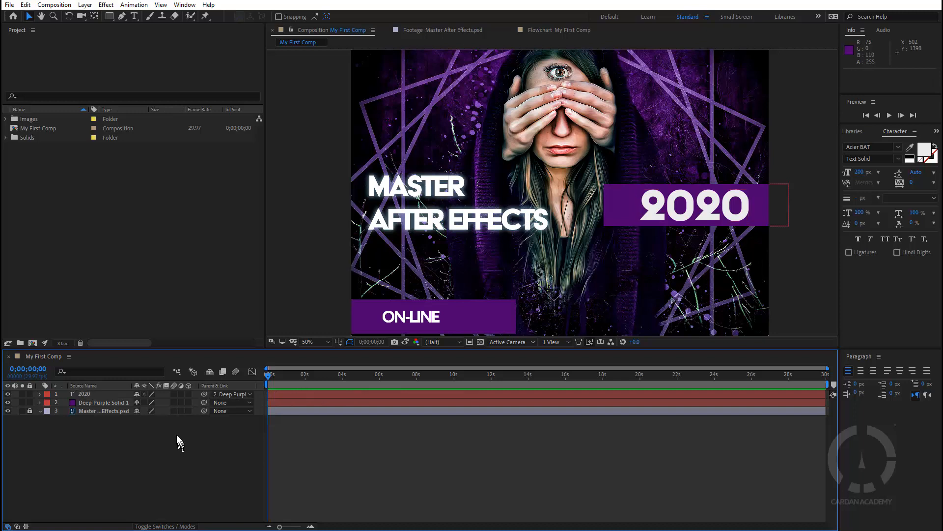
# Step: Move Deep Purple Solid 1 straight down to about 1404, 1174, and try narrowing it to about 32% width before undoing the scaling
pyautogui.click(112, 402)
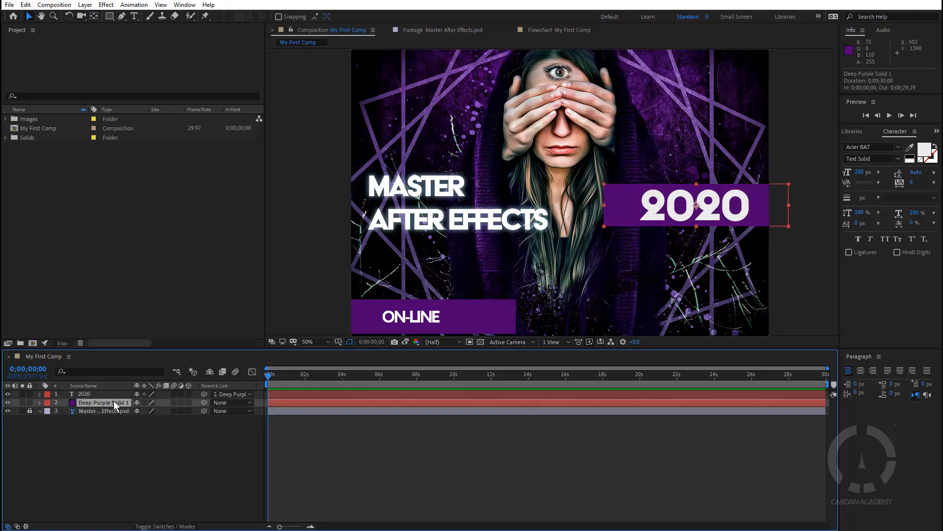
pyautogui.moveTo(776, 216); pyautogui.dragTo(766, 283)
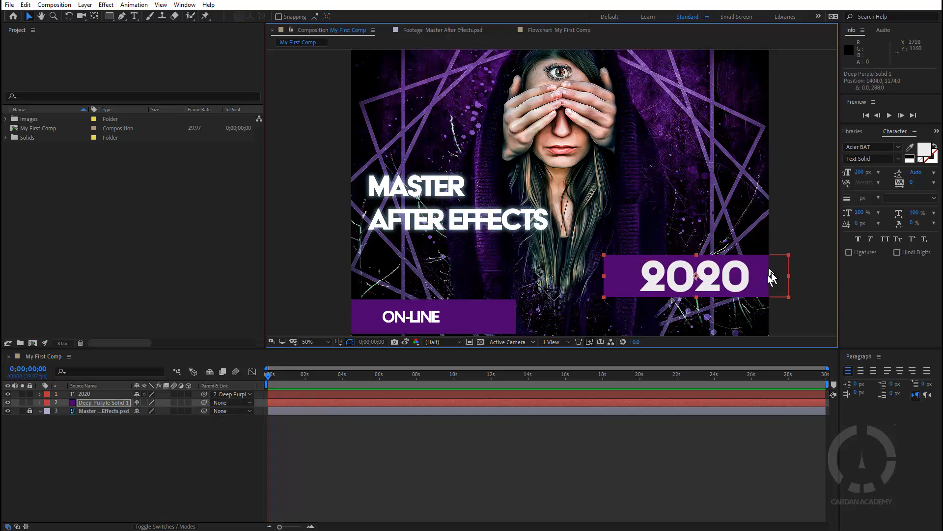
pyautogui.click(101, 403)
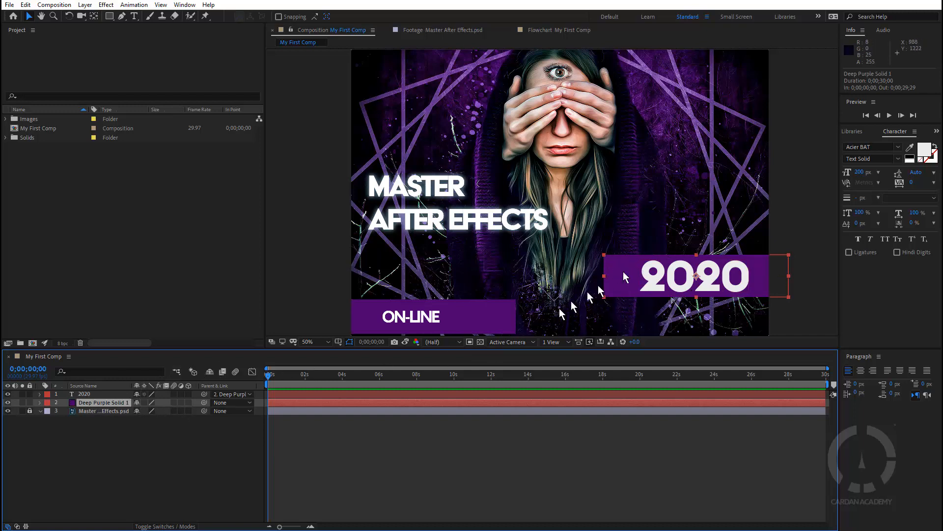
pyautogui.moveTo(604, 255); pyautogui.dragTo(634, 260)
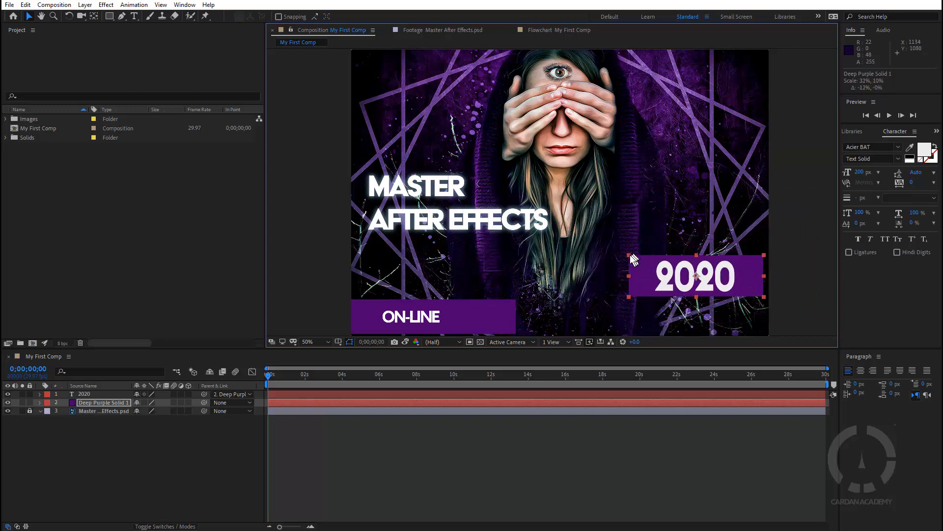
pyautogui.hotkey('ctrl', 'z')
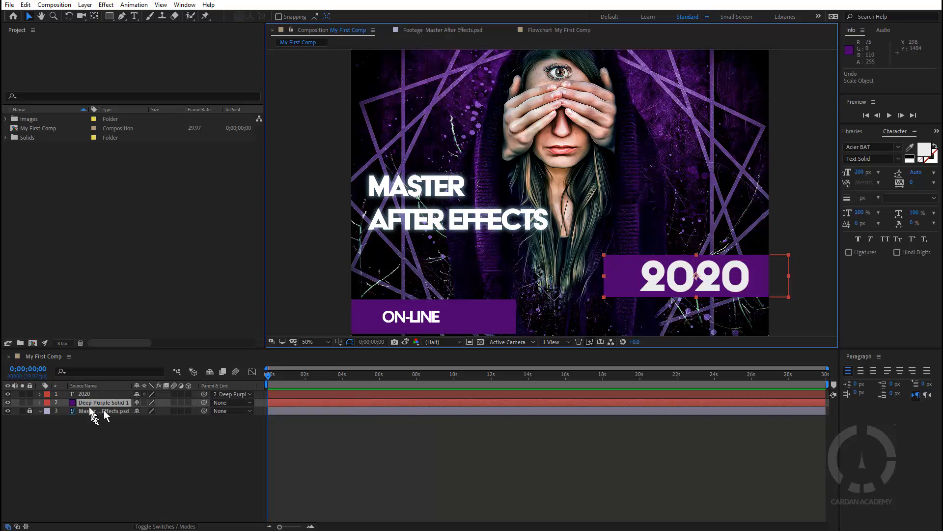
# Step: Set the 2020 layer's parent to None and review its parent choices and pick whip without assigning a new parent
pyautogui.click(231, 394)
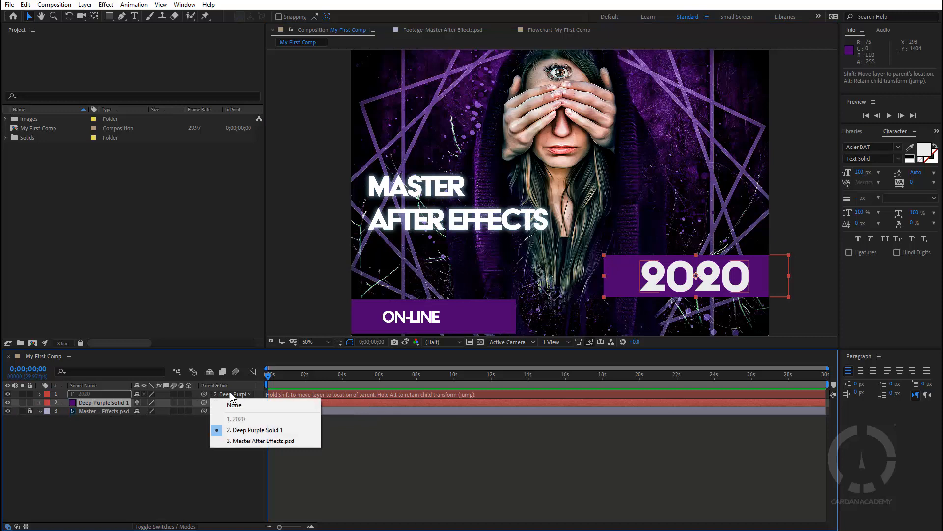
pyautogui.click(240, 405)
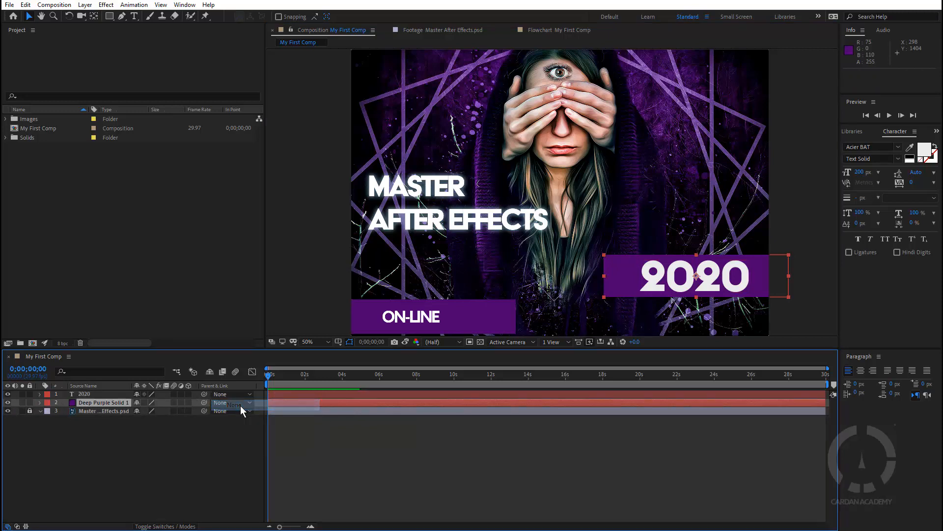
pyautogui.click(226, 443)
pyautogui.click(235, 393)
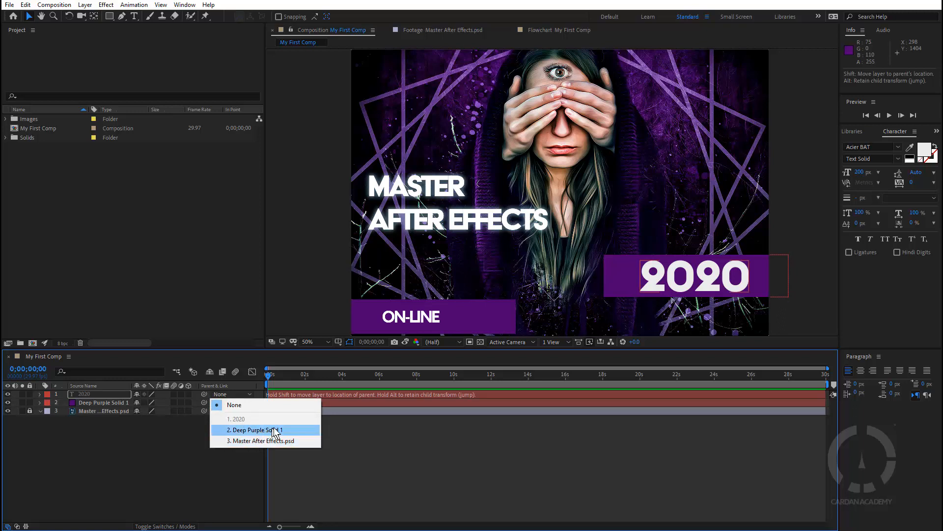
pyautogui.click(202, 431)
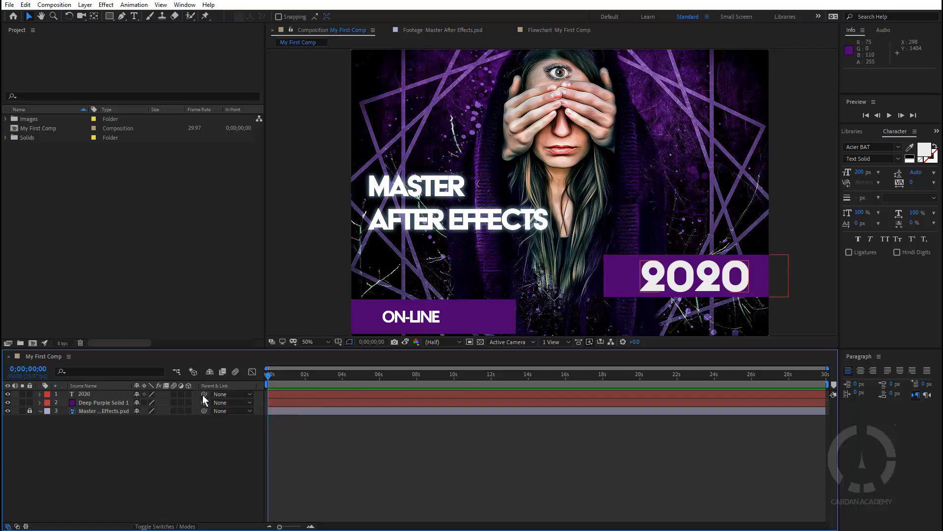
pyautogui.moveTo(204, 394); pyautogui.dragTo(219, 411)
pyautogui.moveTo(245, 449); pyautogui.dragTo(175, 432)
# Step: Unlock Master After Effects.psd and make all three layers in the composition 3D
pyautogui.click(188, 411)
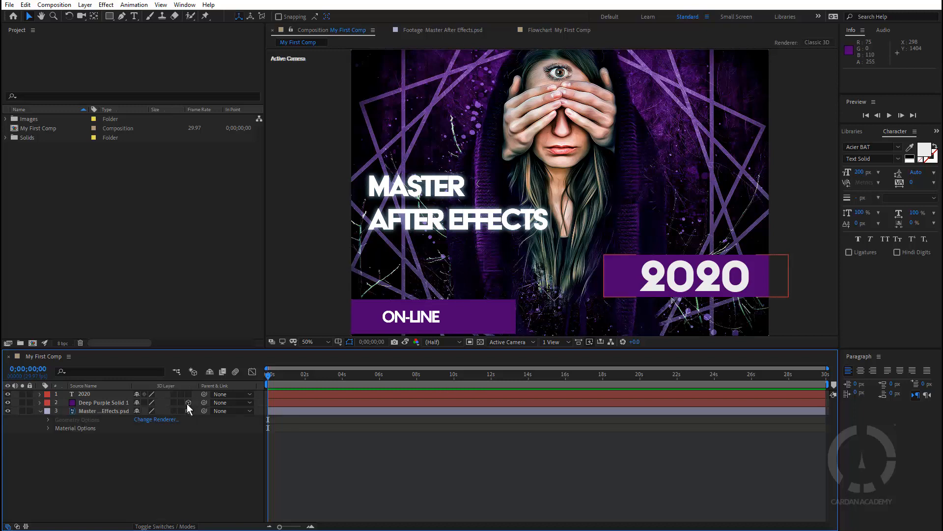
pyautogui.click(188, 394)
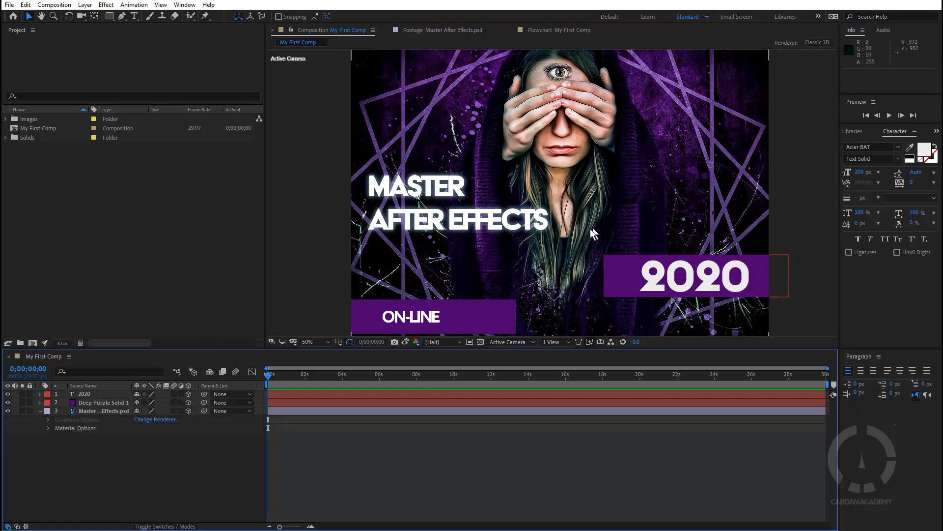
# Step: Push the Master After Effects.psd layer back in depth to a Z position of 1643, and undo a small move made in the viewer
pyautogui.click(103, 411)
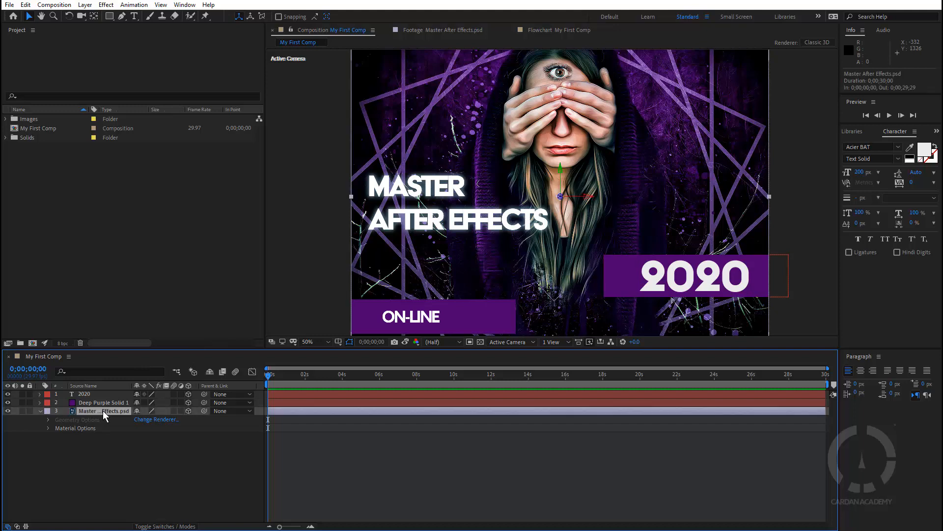
pyautogui.press('t')
pyautogui.moveTo(170, 422); pyautogui.dragTo(938, 443)
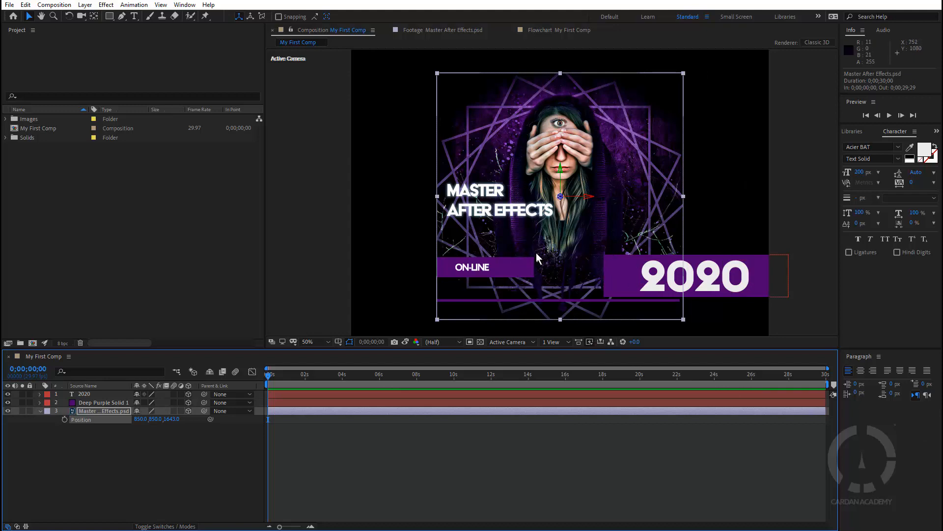
pyautogui.moveTo(540, 259); pyautogui.dragTo(550, 259)
pyautogui.hotkey('ctrl', 'z')
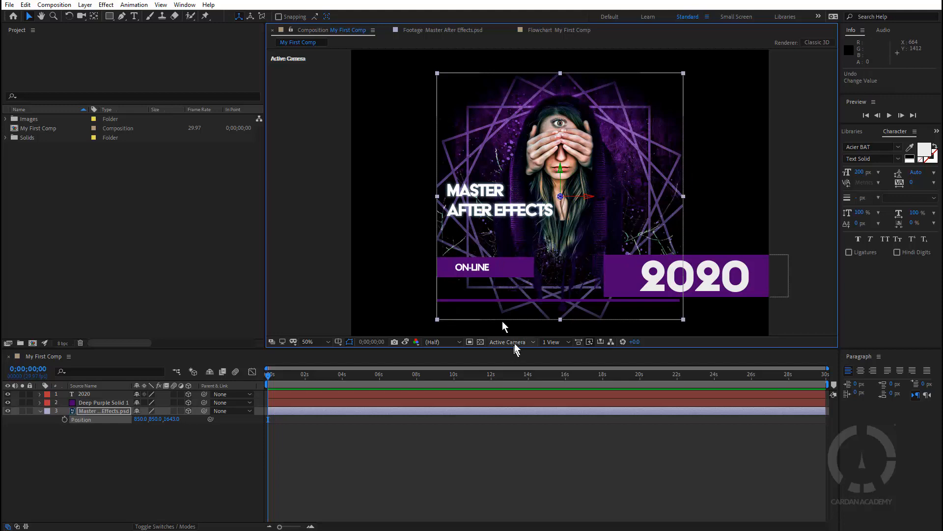
# Step: Add a two-node camera named Camera 1 with the 50mm preset and view the composition through it
pyautogui.click(84, 6)
pyautogui.moveTo(98, 16)
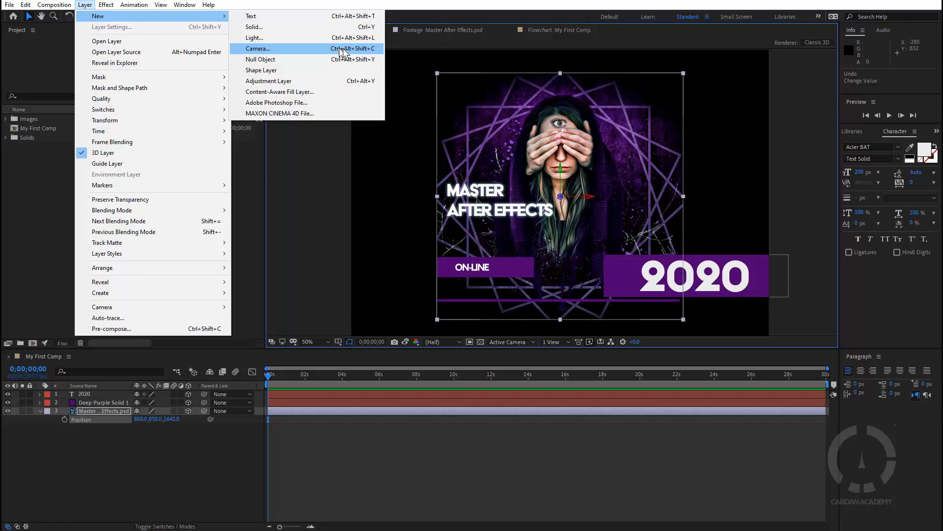
pyautogui.click(367, 48)
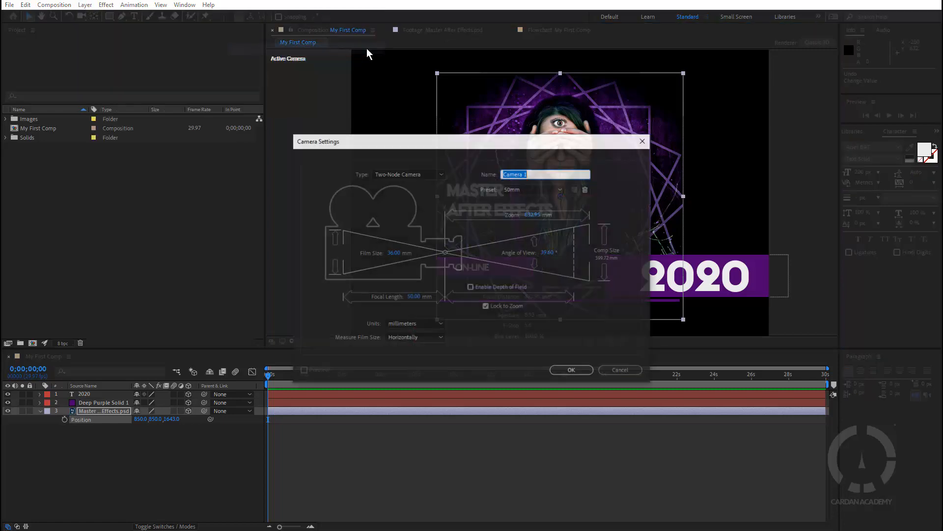
pyautogui.click(571, 370)
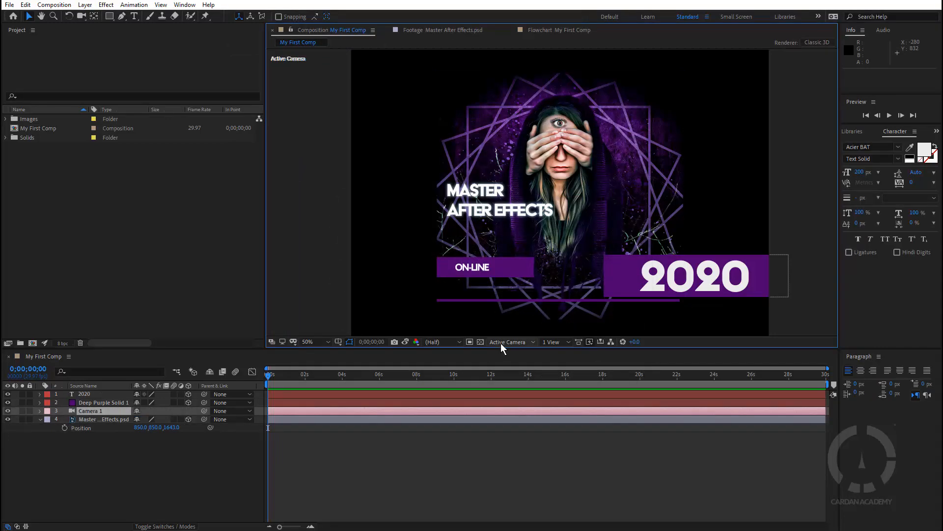
pyautogui.click(501, 343)
pyautogui.click(508, 364)
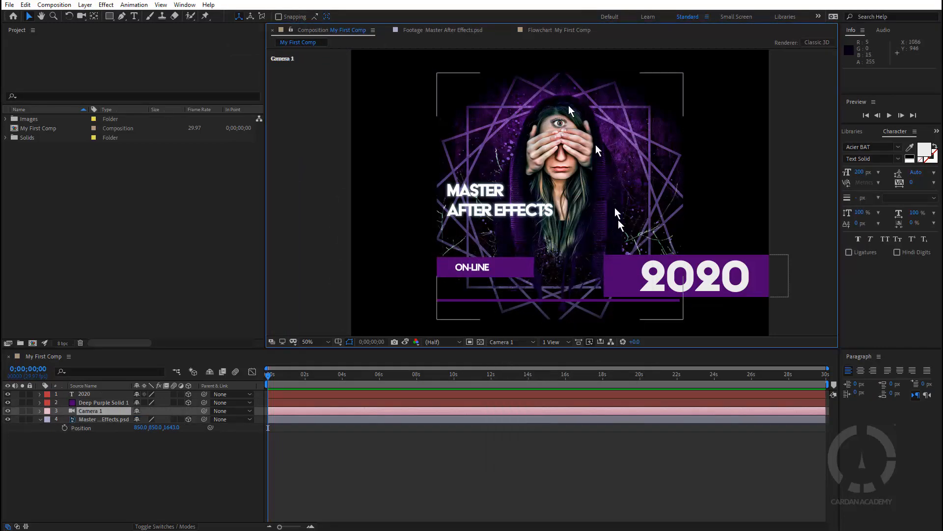
# Step: Move the Camera 1 layer to the top of the layer stack, above the 2020 text
pyautogui.click(98, 412)
pyautogui.moveTo(97, 411); pyautogui.dragTo(101, 395)
pyautogui.moveTo(102, 394); pyautogui.dragTo(103, 393)
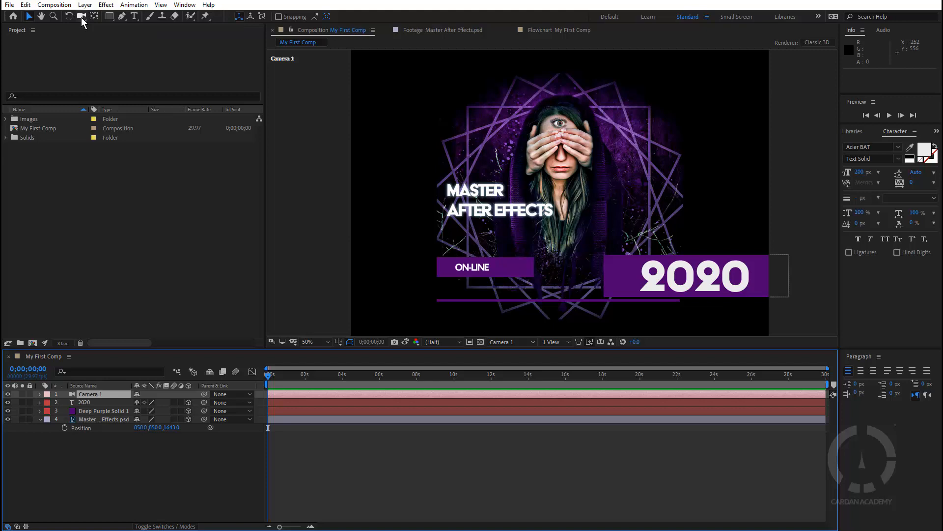
# Step: Orbit Camera 1 around the scene with the Camera tool to a position of about 179.8, 932.4, -2262.5
pyautogui.click(81, 17)
pyautogui.moveTo(569, 194)
pyautogui.mouseDown()
pyautogui.moveTo(556, 182)
pyautogui.moveTo(591, 185)
pyautogui.moveTo(588, 193)
pyautogui.moveTo(613, 184)
pyautogui.moveTo(554, 186)
pyautogui.mouseUp()
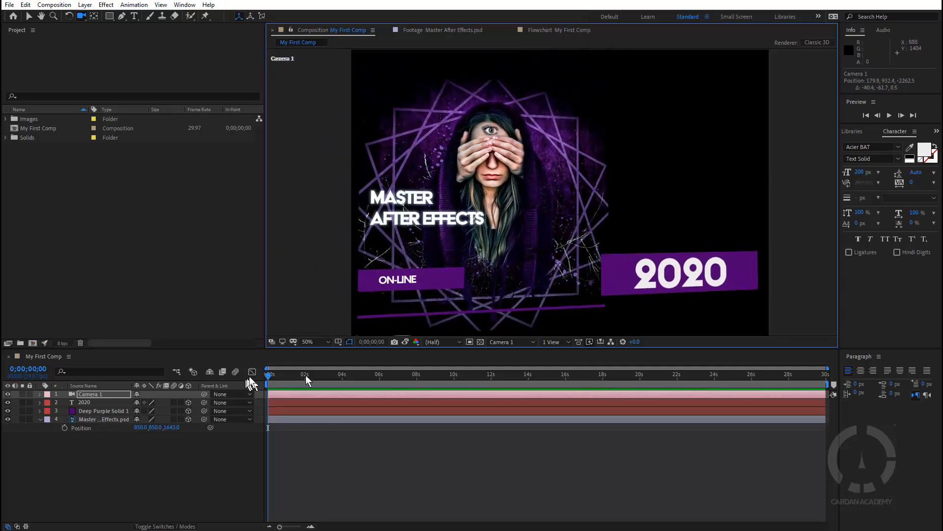
# Step: Separate the layers in depth, pulling the 2020 text forward to about Z -193 and pushing Deep Purple Solid 1 back to Z 225
pyautogui.click(88, 401)
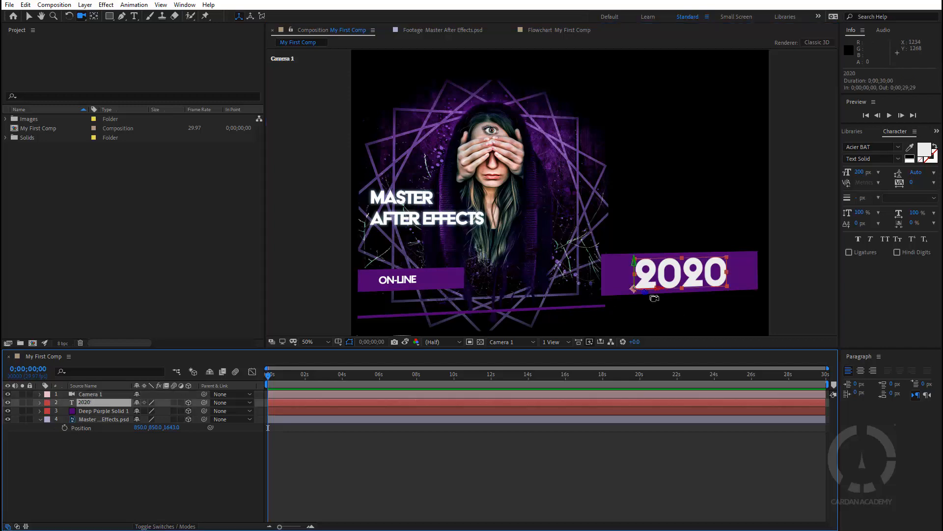
pyautogui.press('v')
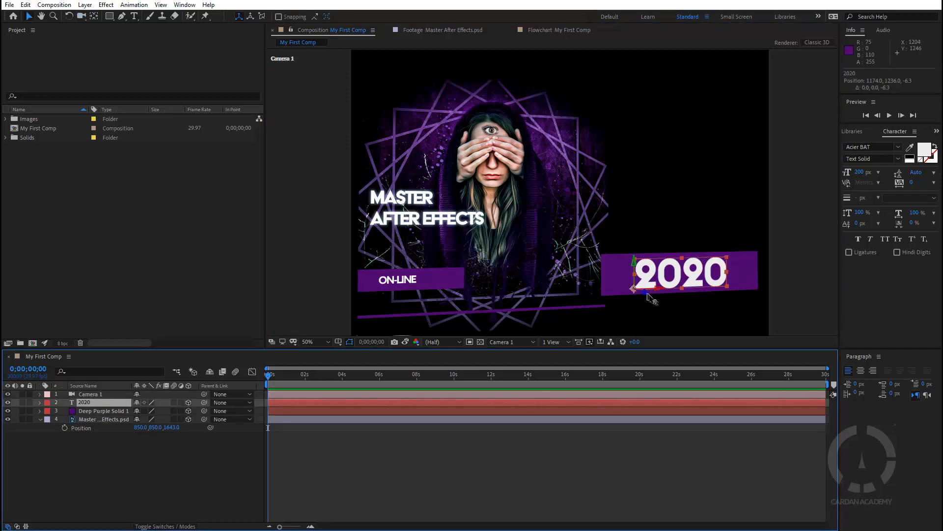
pyautogui.moveTo(653, 296); pyautogui.dragTo(731, 348)
pyautogui.click(660, 288)
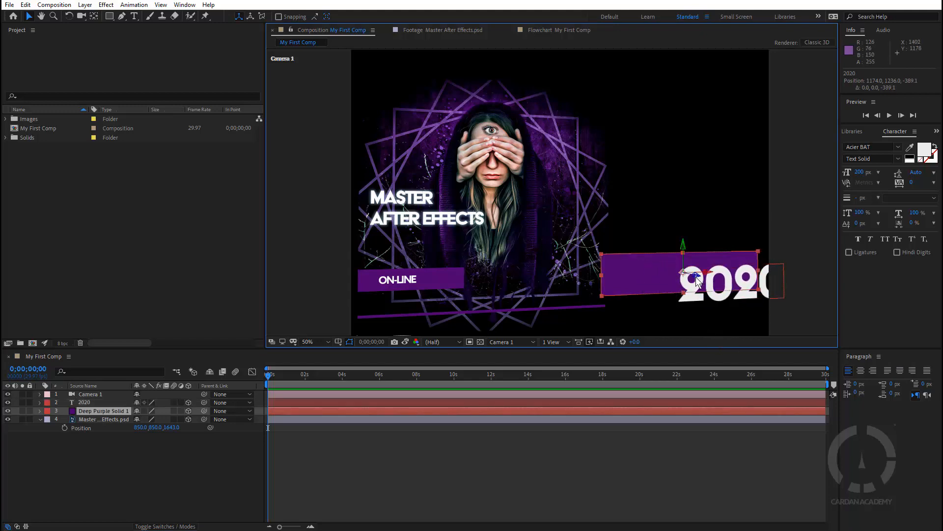
pyautogui.moveTo(696, 281); pyautogui.dragTo(714, 293)
pyautogui.hotkey('ctrl', 'z')
pyautogui.click(718, 295)
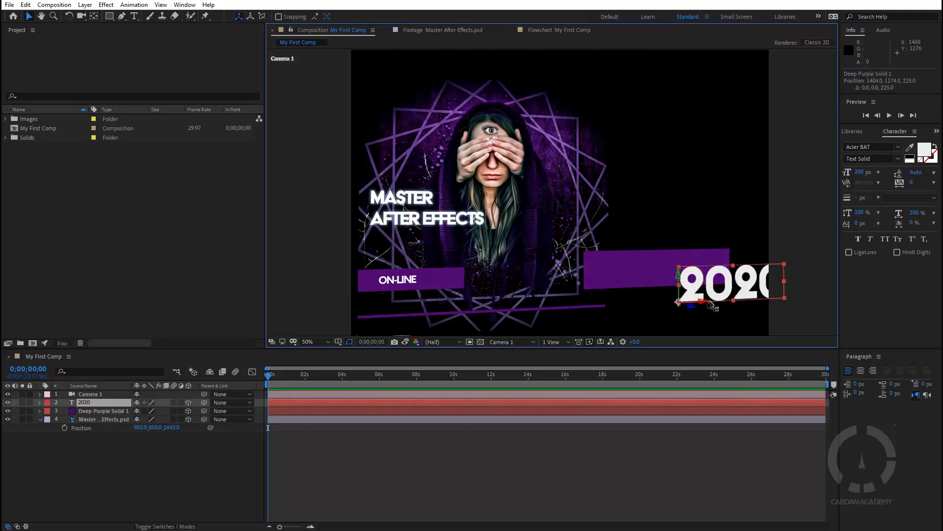
pyautogui.moveTo(688, 308); pyautogui.dragTo(655, 270)
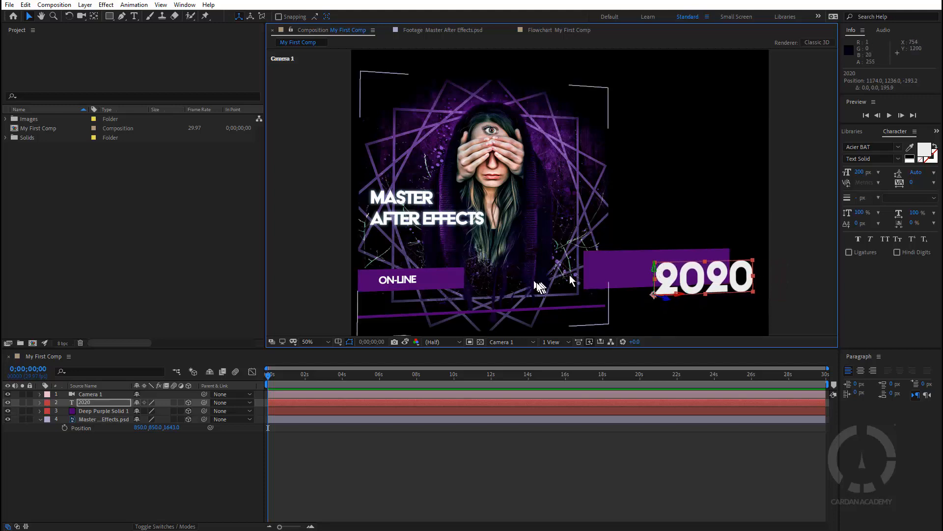
# Step: Orbit Camera 1 to a position of about 399.5, 850, -2317.7 and deselect all layers
pyautogui.press('c')
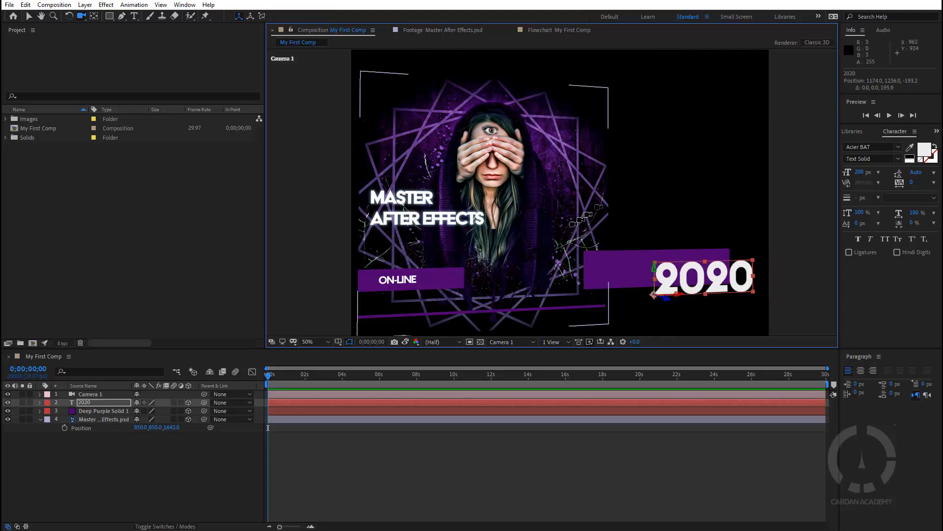
pyautogui.moveTo(602, 204)
pyautogui.mouseDown()
pyautogui.moveTo(570, 187)
pyautogui.moveTo(543, 193)
pyautogui.moveTo(548, 213)
pyautogui.moveTo(617, 240)
pyautogui.moveTo(586, 200)
pyautogui.moveTo(600, 207)
pyautogui.mouseUp()
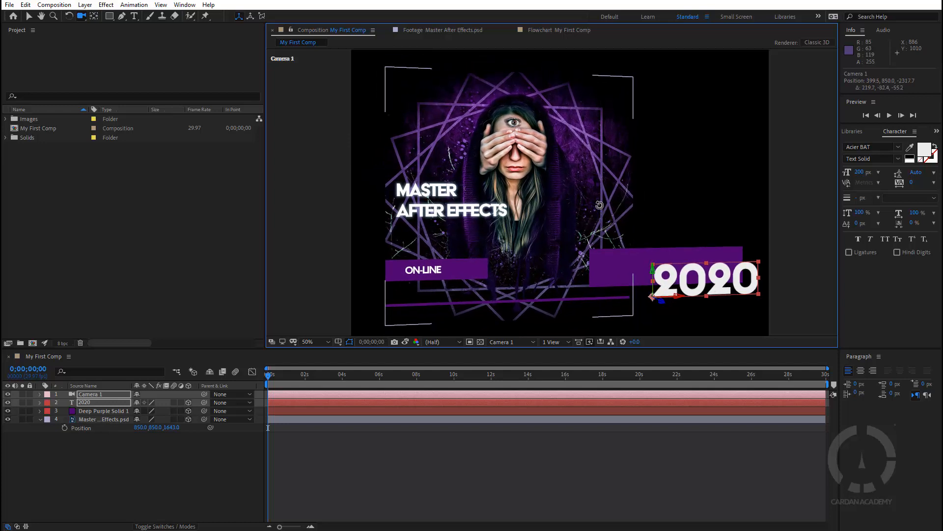
pyautogui.click(226, 468)
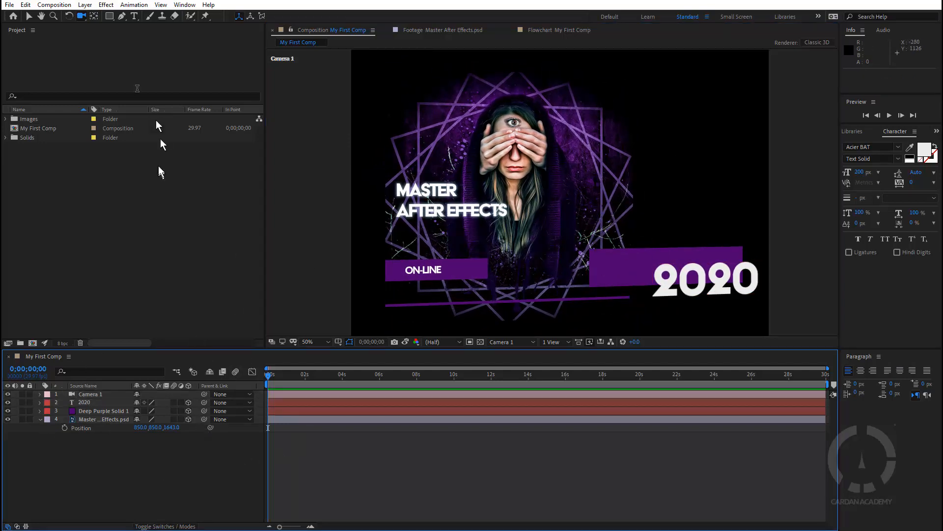
# Step: Add a spot light named Spot Light 1 with 100% intensity, a 90° cone angle and 50% cone feather
pyautogui.click(85, 5)
pyautogui.moveTo(103, 17)
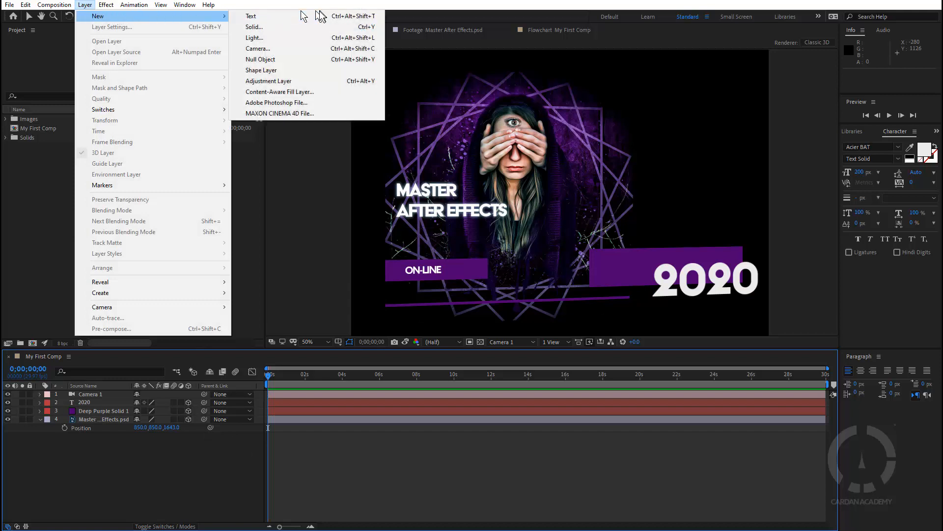
pyautogui.click(290, 37)
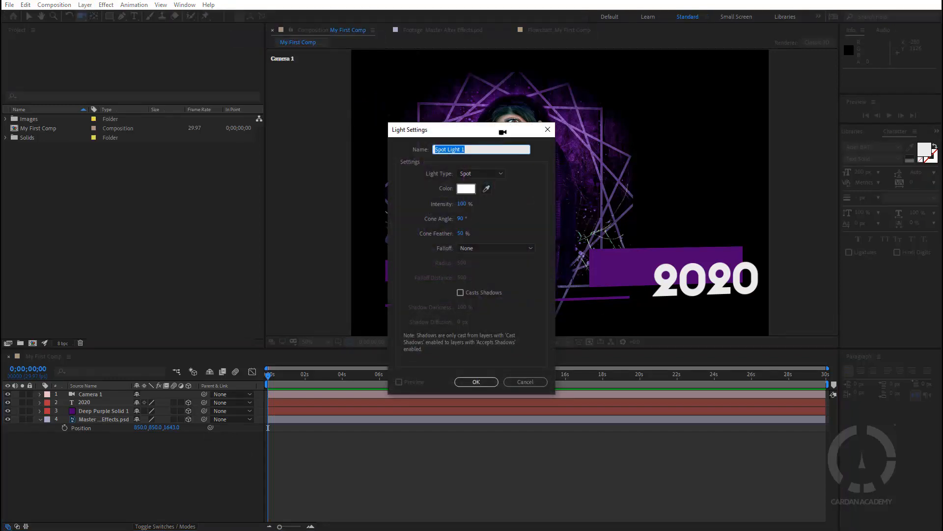
pyautogui.moveTo(503, 132); pyautogui.dragTo(276, 113)
pyautogui.click(258, 360)
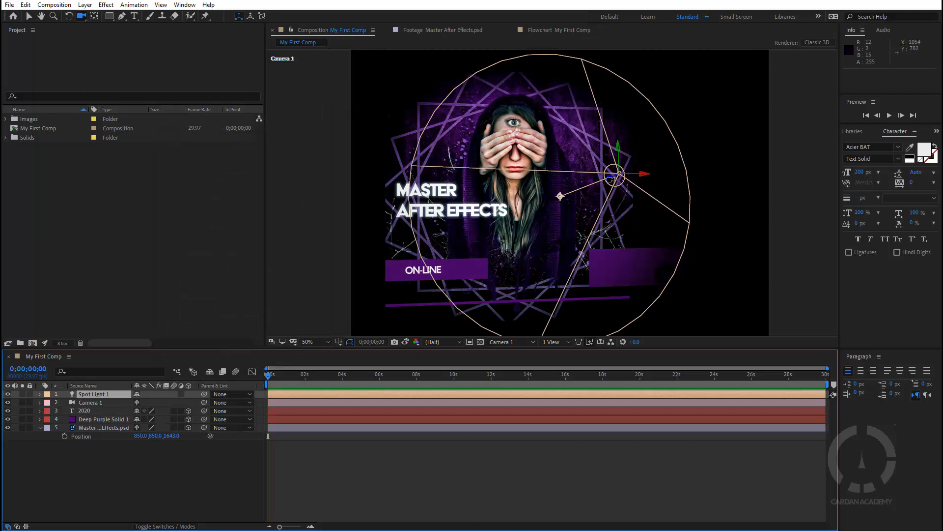
# Step: Move Spot Light 1 to about 1012.9, 687.1, -1357.4 and place its layer directly below Camera 1
pyautogui.press('v')
pyautogui.moveTo(612, 184); pyautogui.dragTo(791, 109)
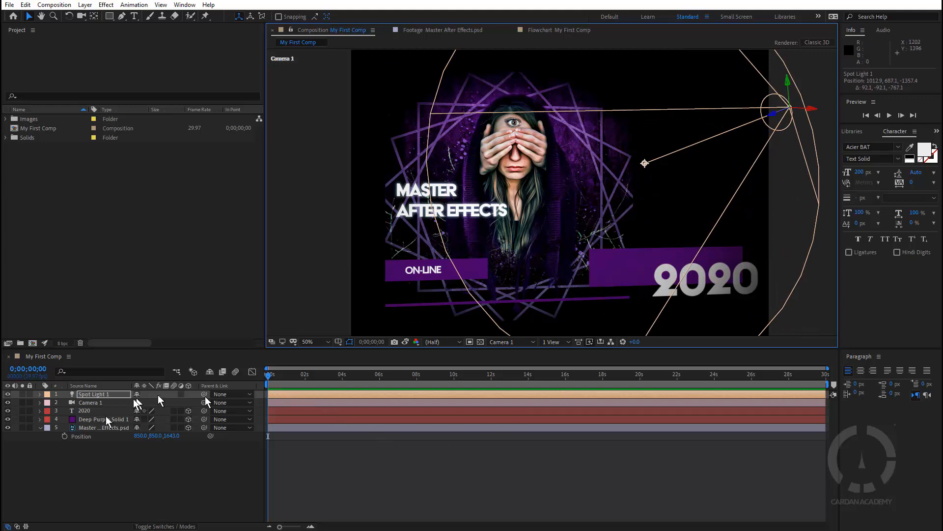
pyautogui.click(40, 428)
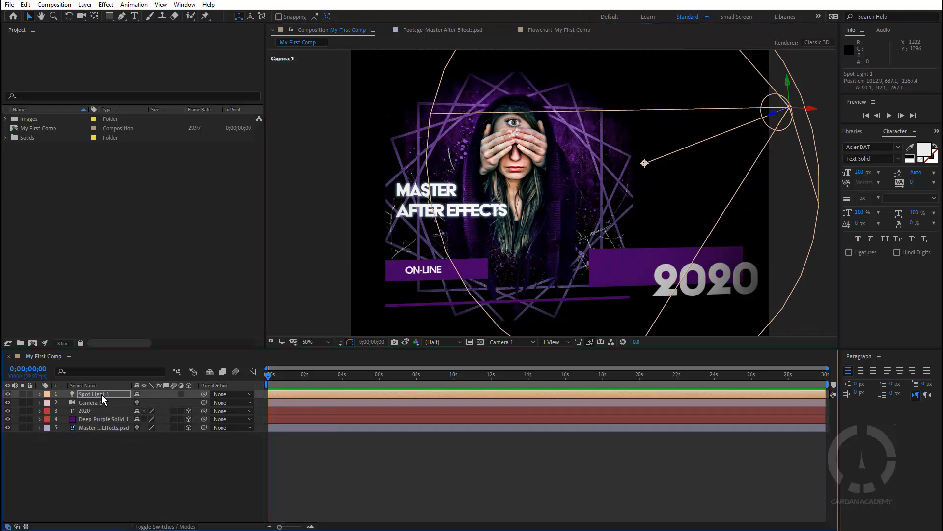
pyautogui.moveTo(101, 394); pyautogui.dragTo(104, 404)
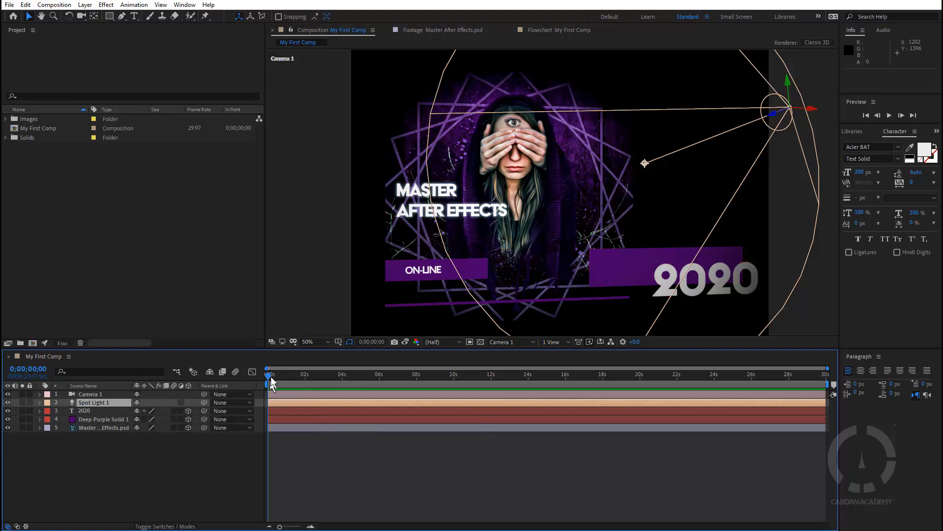
# Step: Reveal the Position property of Camera 1 and set its first keyframe at the start of the composition
pyautogui.moveTo(269, 378); pyautogui.dragTo(548, 399)
pyautogui.moveTo(407, 401); pyautogui.dragTo(226, 400)
pyautogui.click(90, 394)
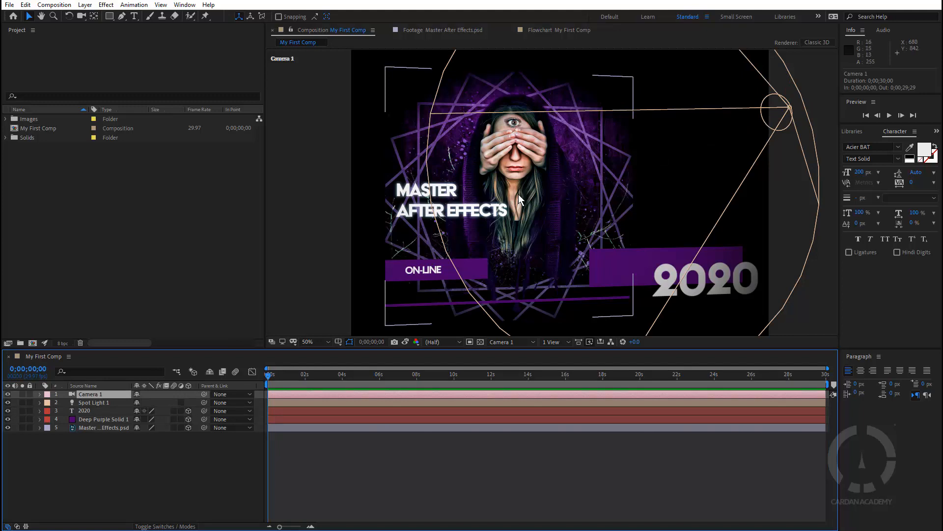
pyautogui.press('p')
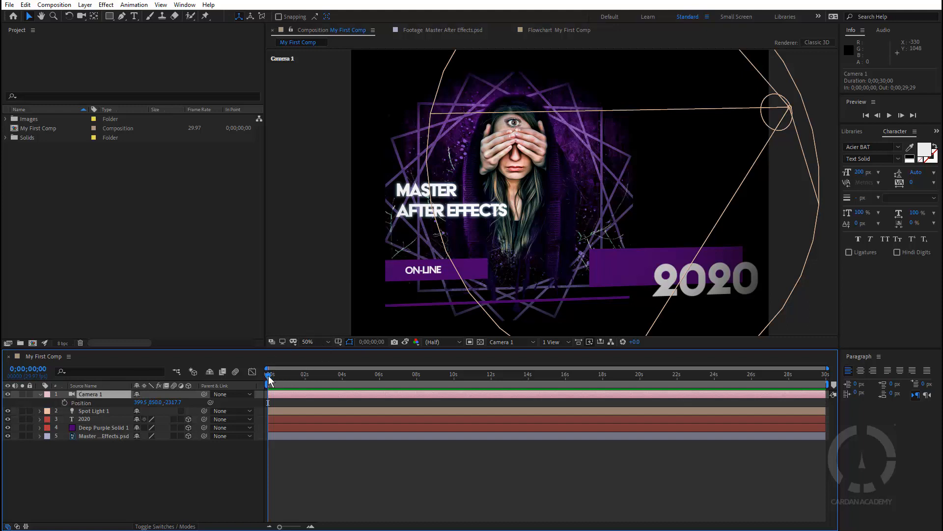
pyautogui.moveTo(268, 376); pyautogui.dragTo(244, 384)
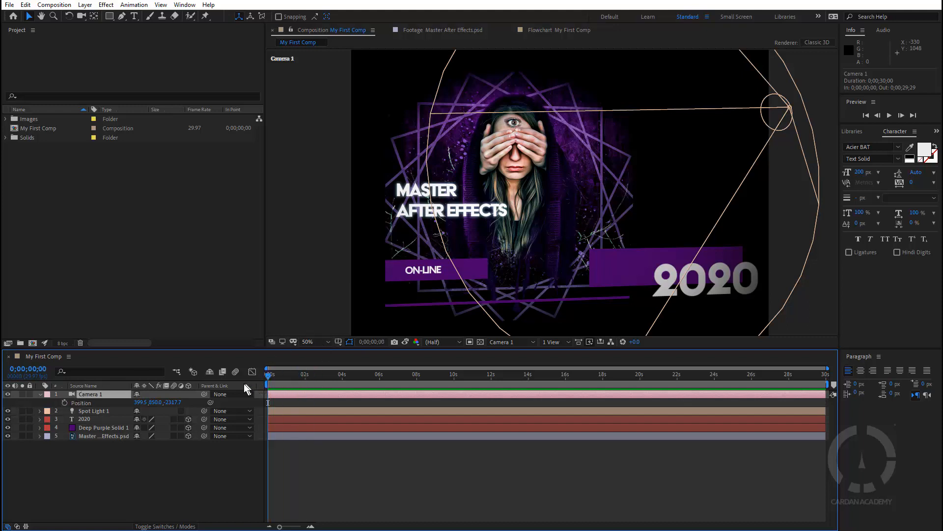
pyautogui.click(64, 403)
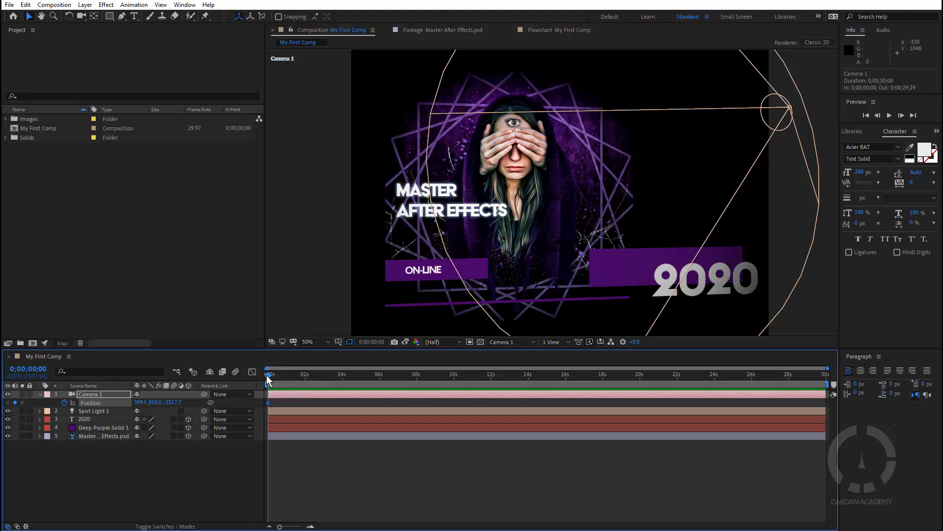
# Step: Try a Camera 1 Y position of about 1473 on the last frame, and undo the change
pyautogui.moveTo(266, 376); pyautogui.dragTo(850, 388)
pyautogui.moveTo(155, 403); pyautogui.dragTo(497, 365)
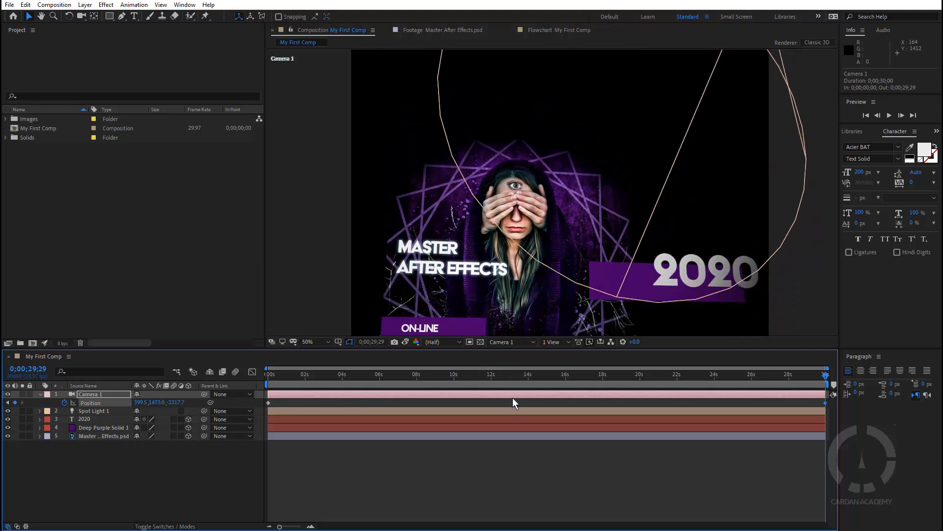
pyautogui.hotkey('ctrl', 'z')
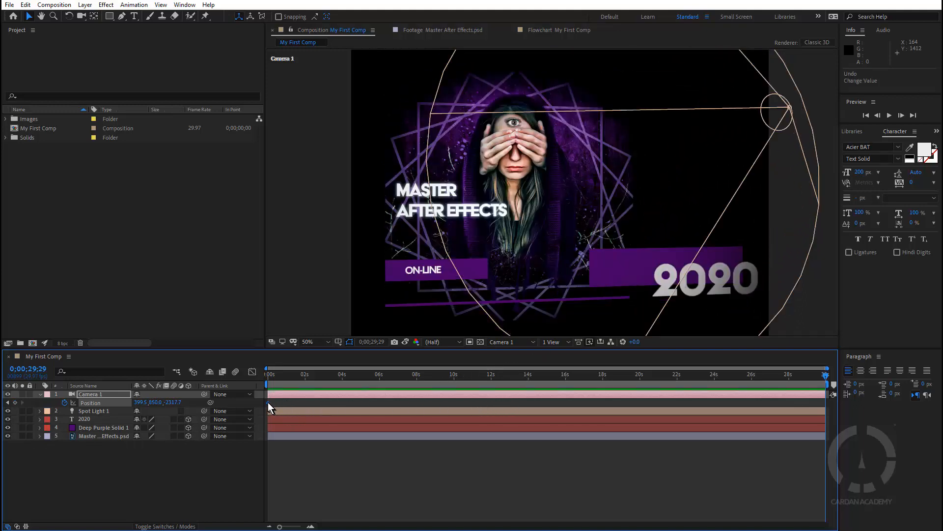
# Step: Move the Camera 1 Position keyframe to 0;00;29;28 and set the position at the start to 1511.5, 1000, -2317.7
pyautogui.moveTo(269, 402); pyautogui.dragTo(436, 412)
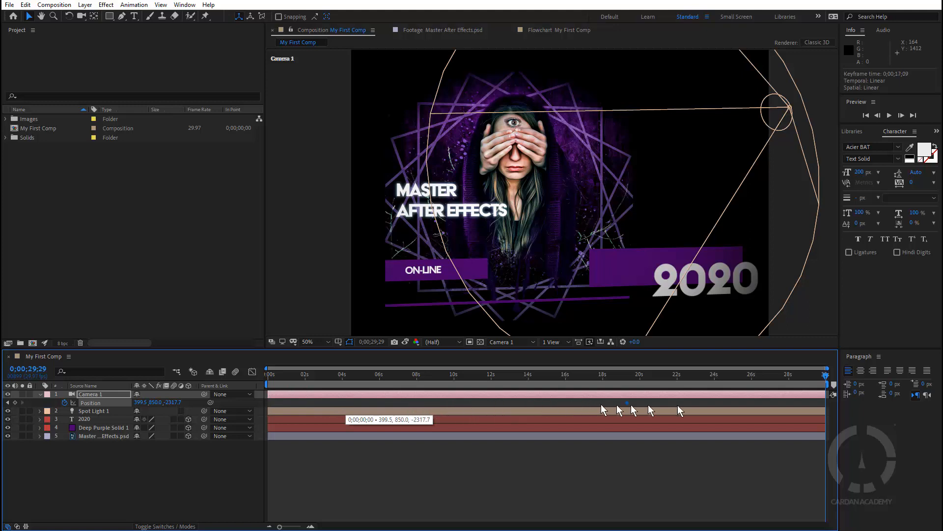
pyautogui.moveTo(811, 411); pyautogui.dragTo(404, 397)
pyautogui.moveTo(324, 399); pyautogui.dragTo(223, 402)
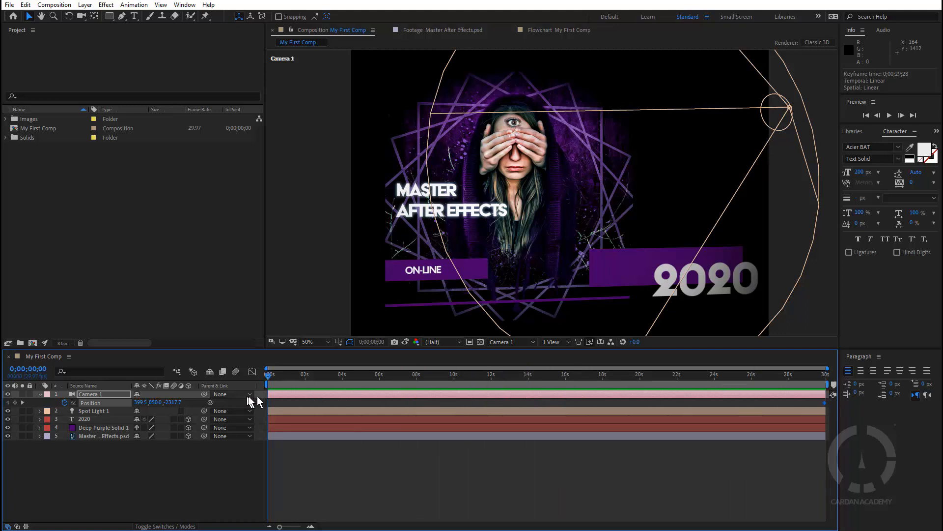
pyautogui.moveTo(156, 403); pyautogui.dragTo(700, 414)
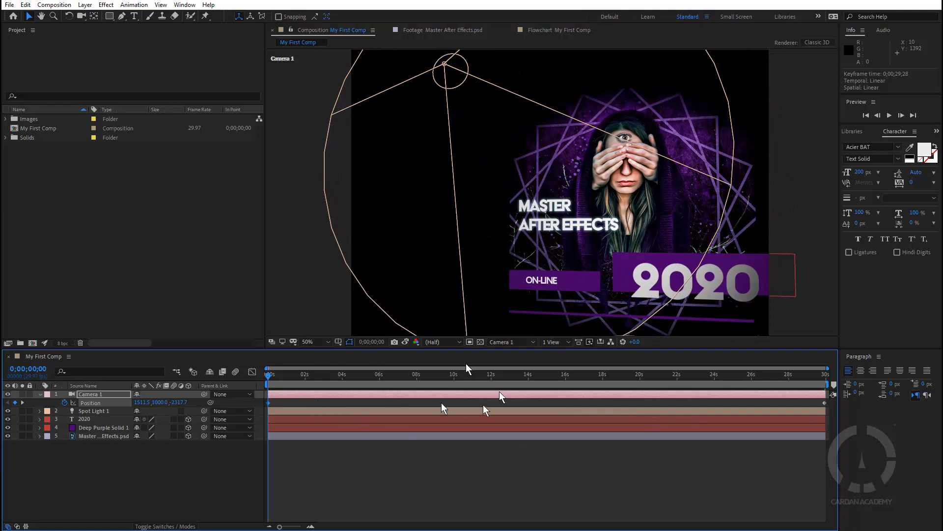
# Step: Preview the camera animation and return the playhead to the start of the composition
pyautogui.click(890, 116)
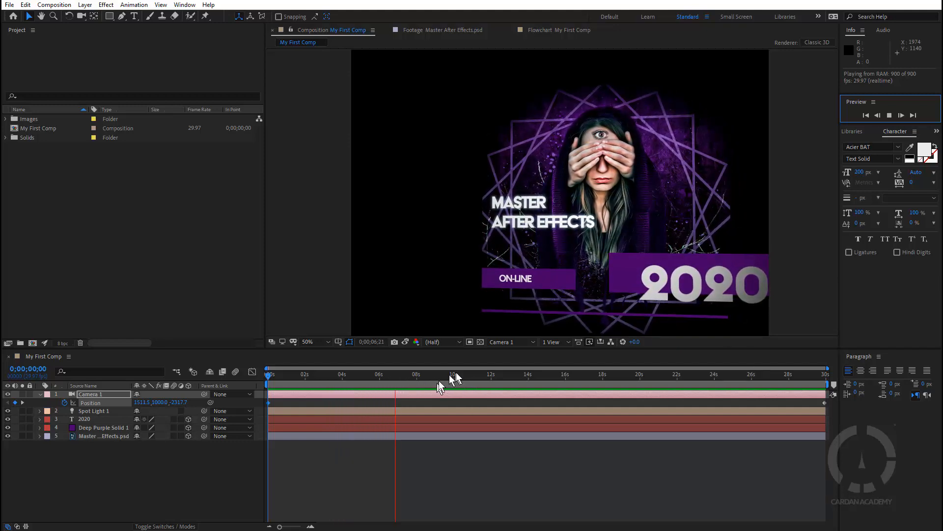
pyautogui.click(383, 375)
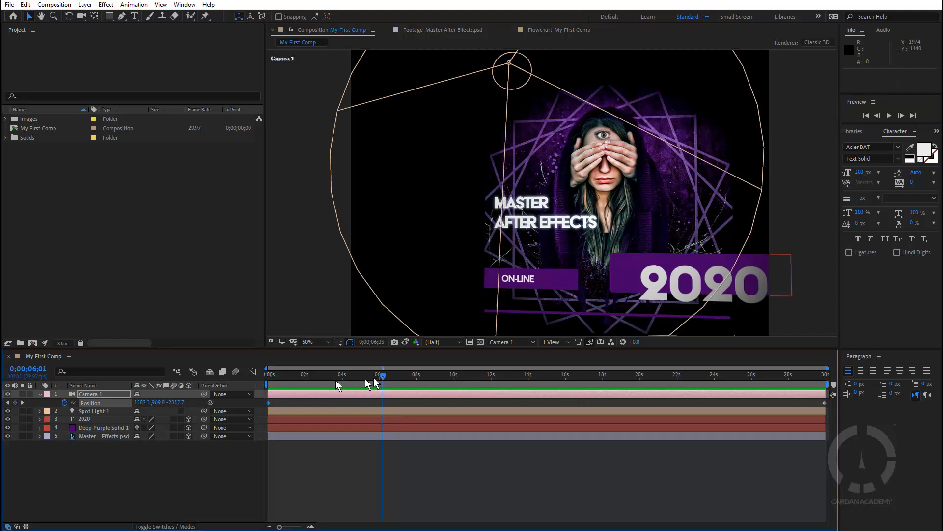
pyautogui.moveTo(335, 380); pyautogui.dragTo(260, 383)
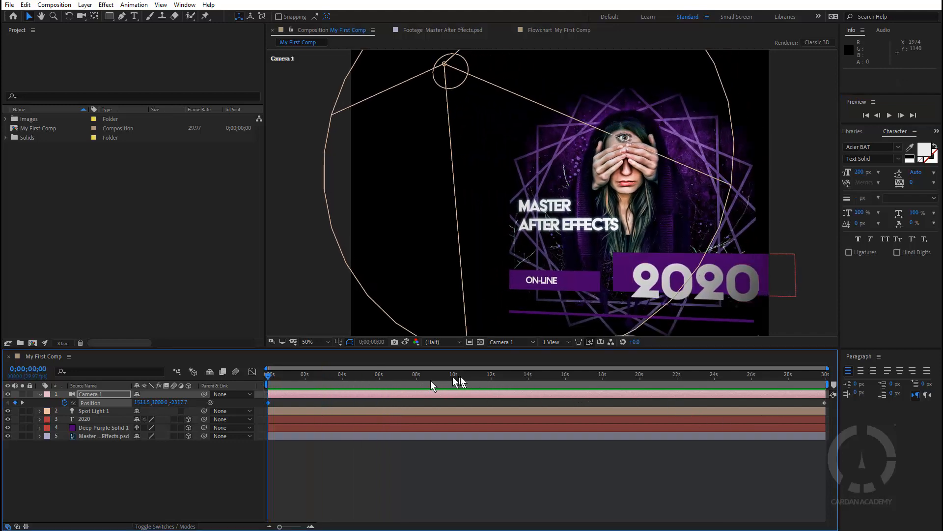
# Step: Shift the last Camera 1 Position keyframe to 0;00;10;00 and trim the composition to a work area ending there
pyautogui.moveTo(730, 409); pyautogui.dragTo(454, 414)
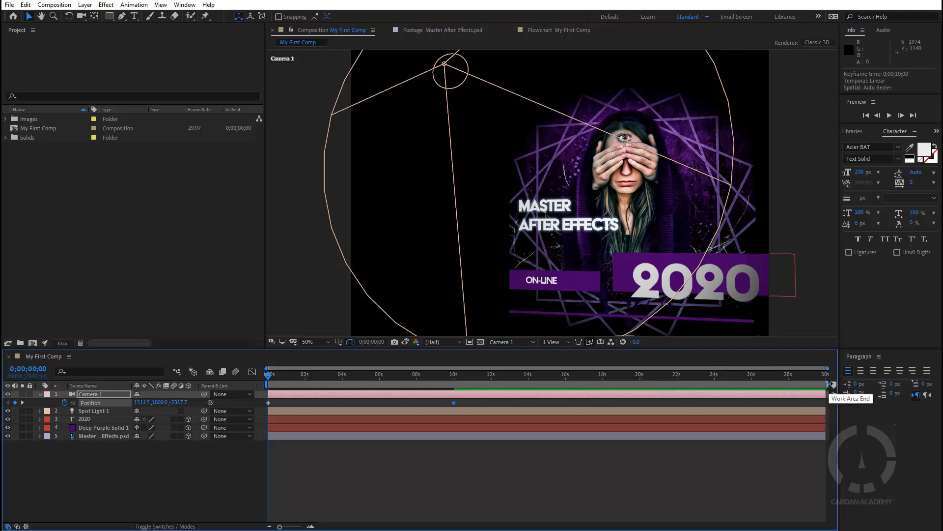
pyautogui.click(832, 384)
pyautogui.moveTo(832, 384); pyautogui.dragTo(456, 384)
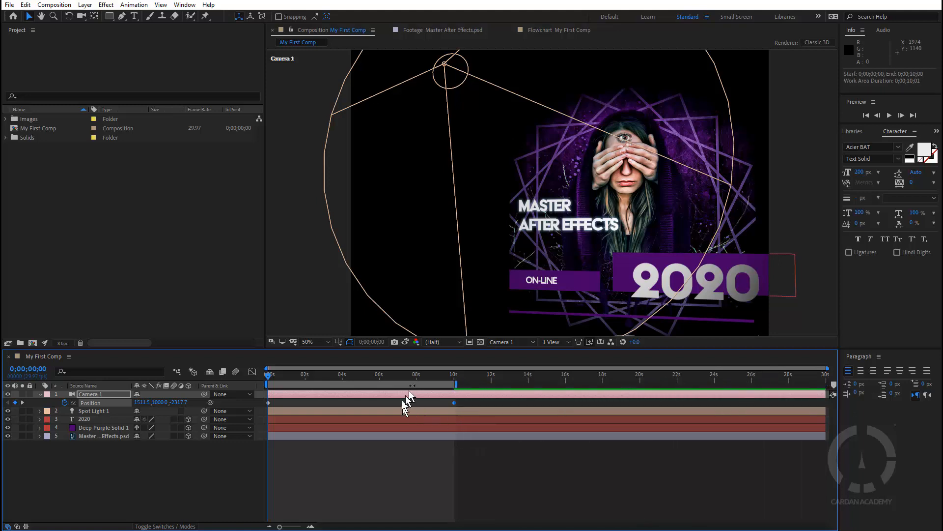
pyautogui.rightClick(421, 384)
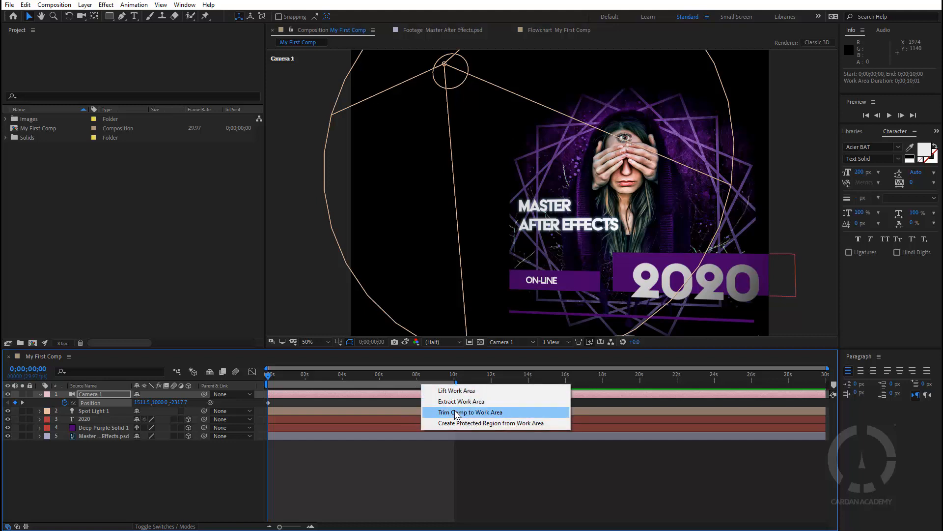
pyautogui.click(455, 411)
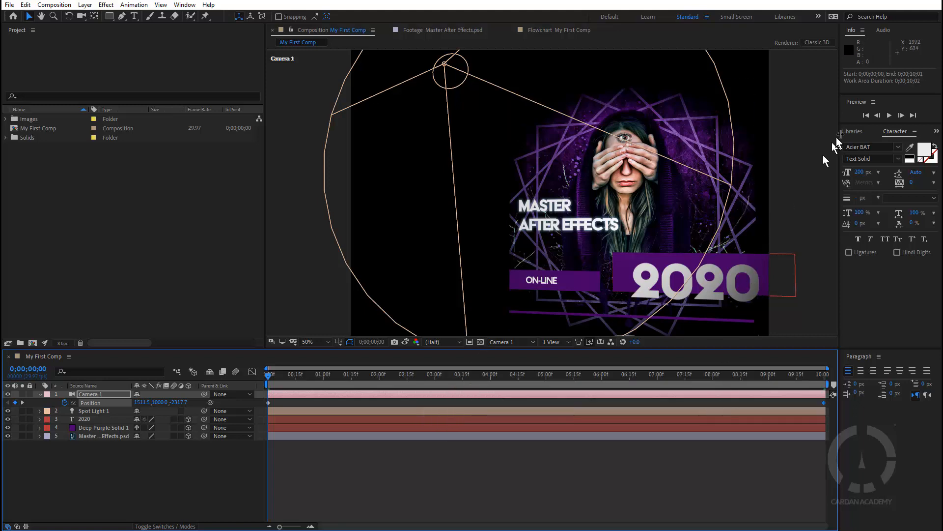
# Step: Play the shortened ten-second composition to check the camera speed, and stop the playback
pyautogui.click(889, 115)
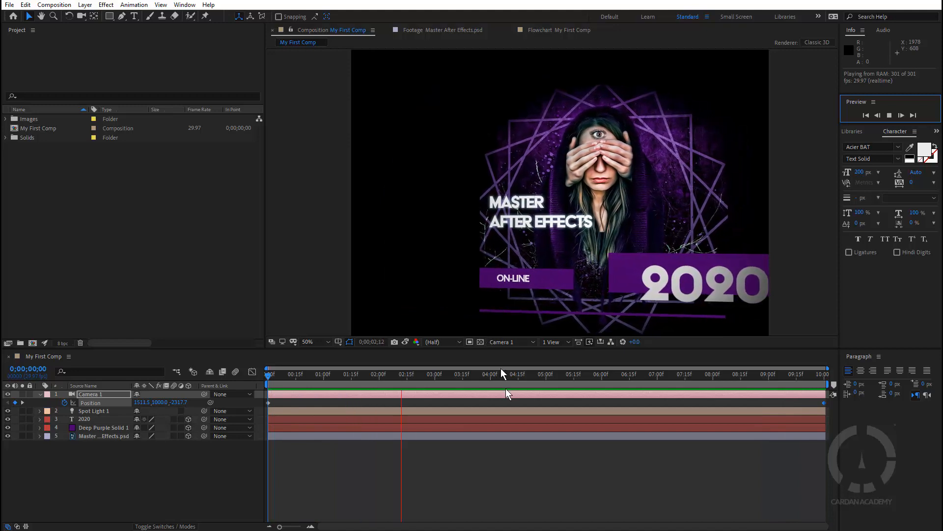
pyautogui.press('space')
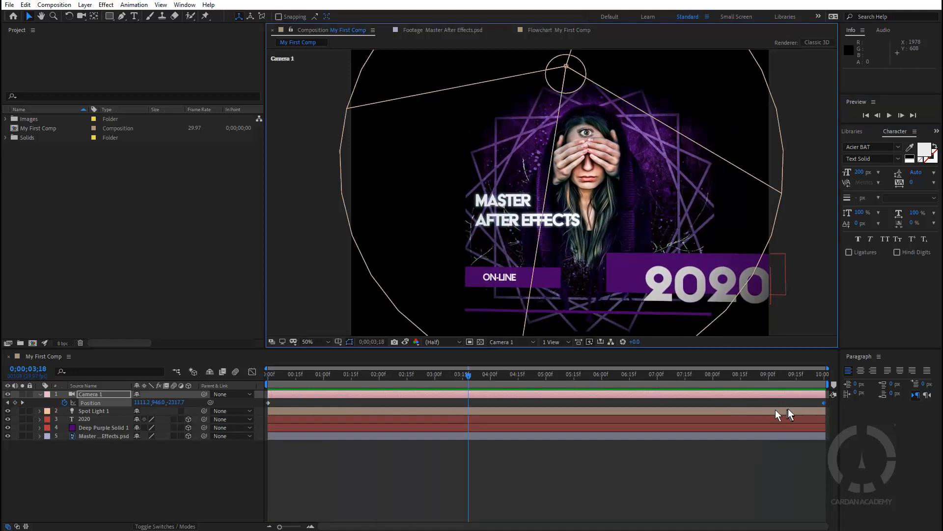
# Step: Shift the last Camera 1 Position keyframe to 0;00;02;29 and trim the composition to a work area ending at 0;00;03;00
pyautogui.moveTo(824, 402); pyautogui.dragTo(434, 406)
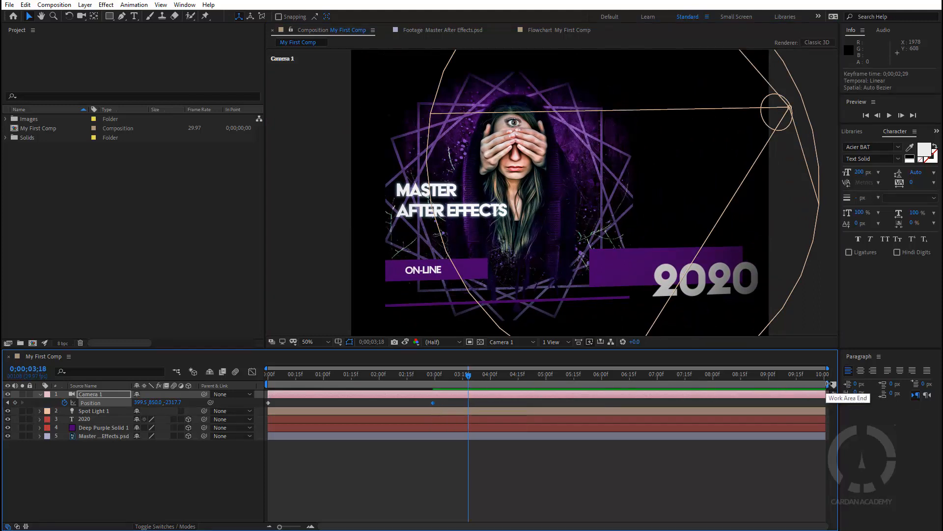
pyautogui.moveTo(830, 384); pyautogui.dragTo(441, 415)
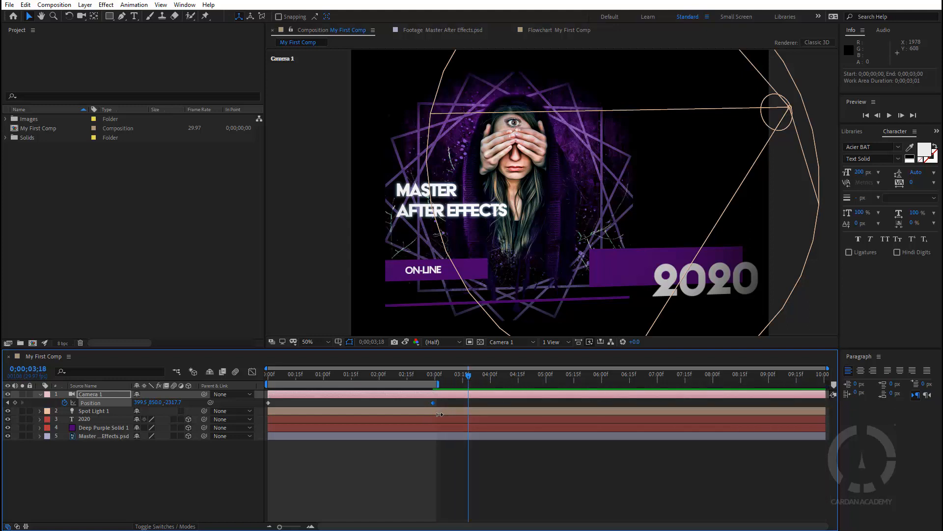
pyautogui.rightClick(426, 383)
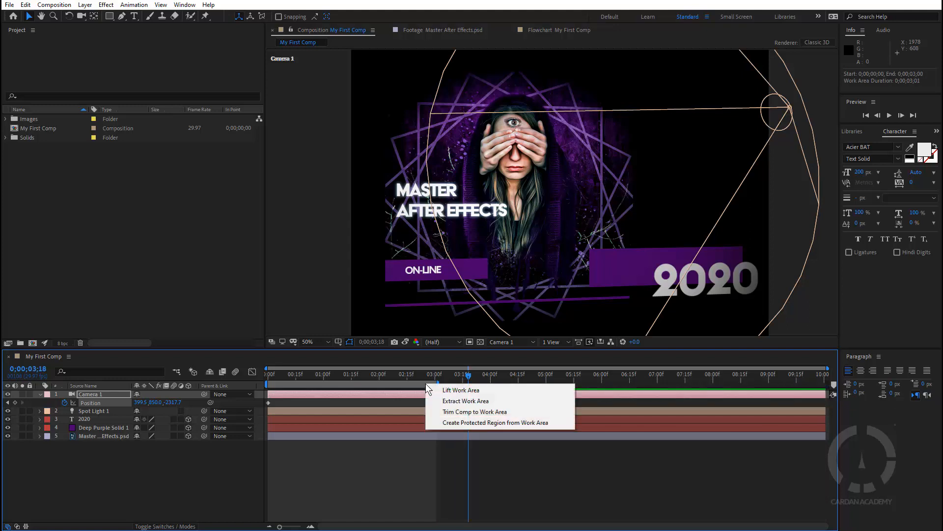
pyautogui.click(466, 412)
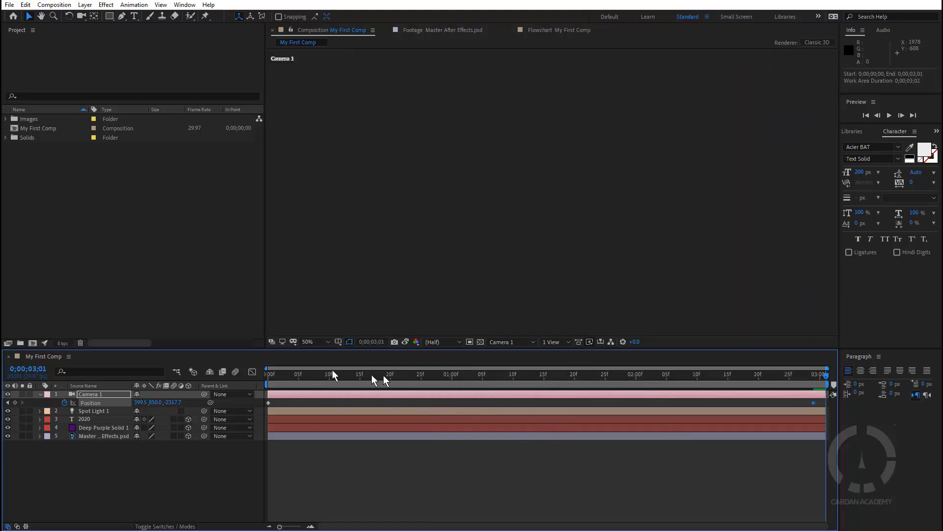
# Step: Return to the first frame and preview the three-second camera move
pyautogui.moveTo(277, 376); pyautogui.dragTo(260, 378)
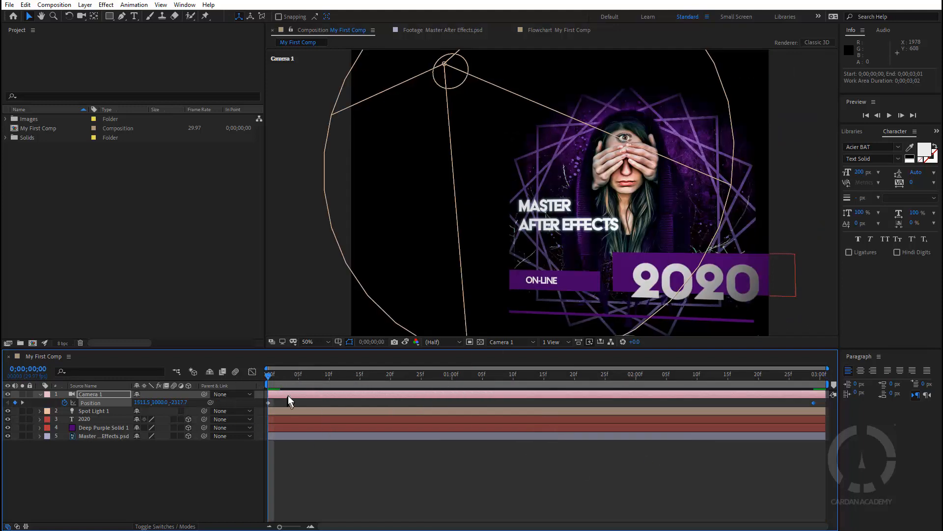
pyautogui.click(890, 114)
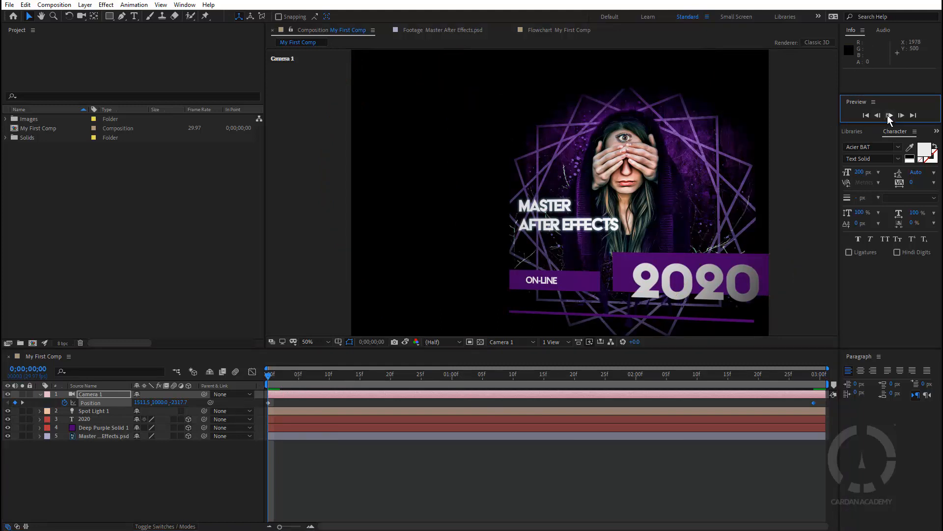